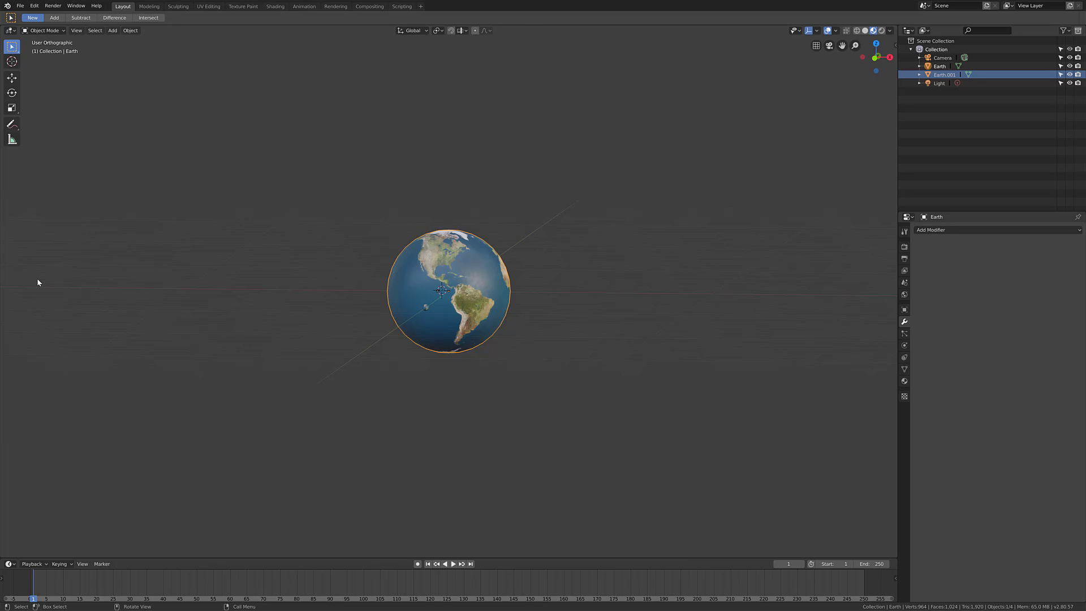
- Switch the viewport from orthographic to perspective projection and view both globes from a raised angle
{"action": "middle_click_drag", "start_coordinate": [494, 371], "coordinate": [528, 342]}
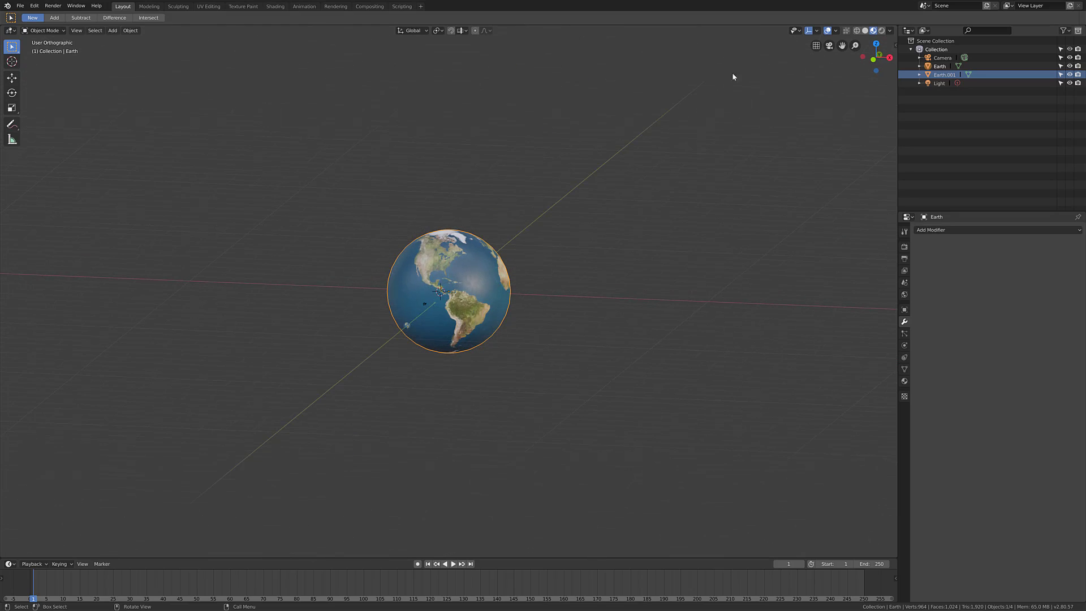
{"action": "left_click", "coordinate": [819, 48]}
{"action": "left_click", "coordinate": [819, 47]}
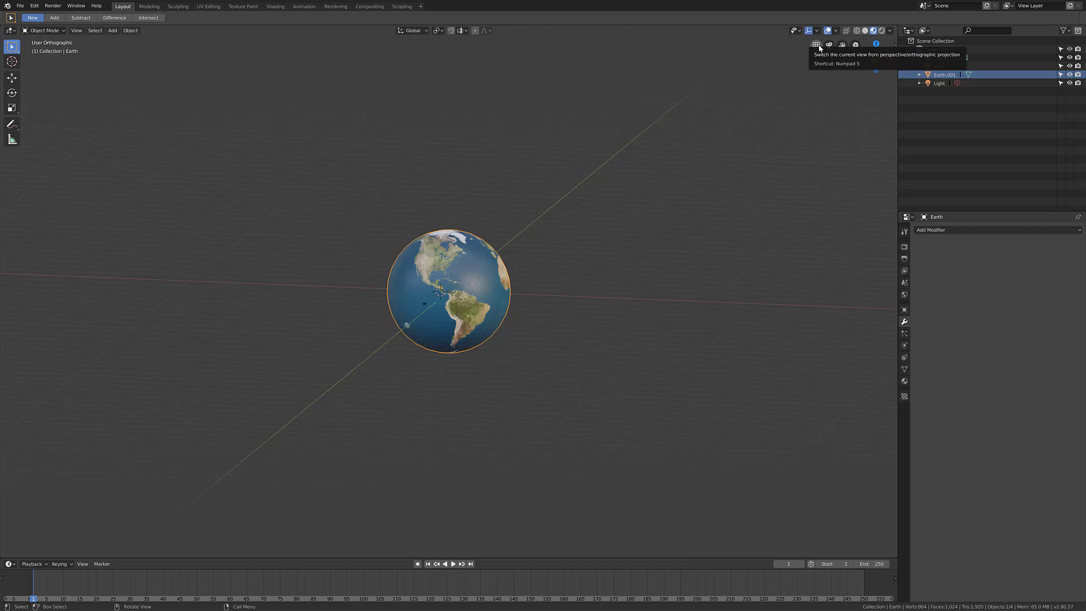
{"action": "left_click", "coordinate": [819, 48]}
{"action": "left_click", "coordinate": [818, 48]}
{"action": "left_click", "coordinate": [819, 47]}
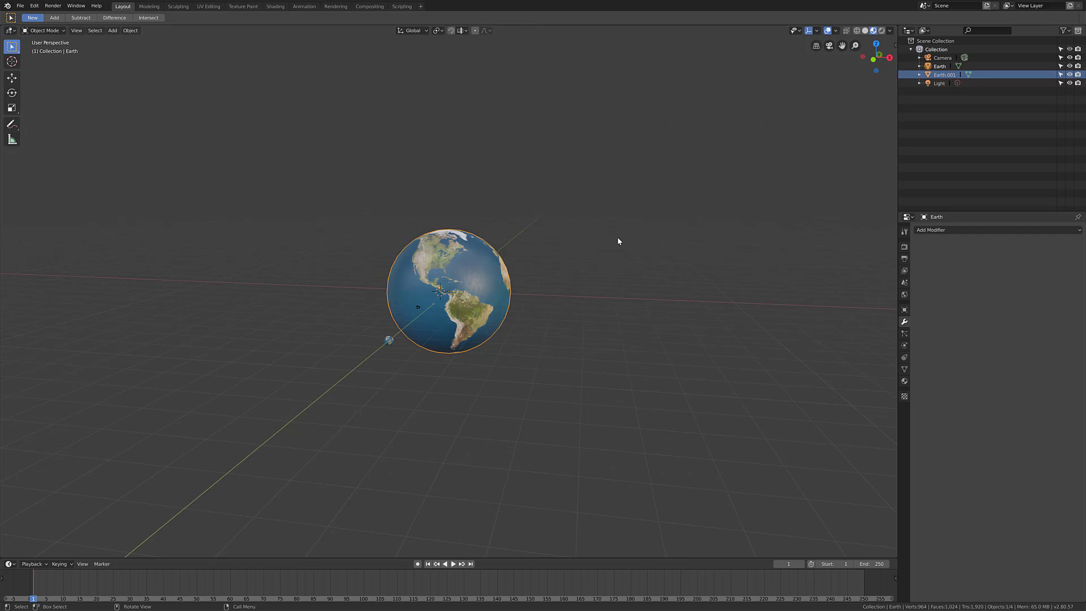
{"action": "middle_click_drag", "start_coordinate": [583, 277], "coordinate": [593, 282]}
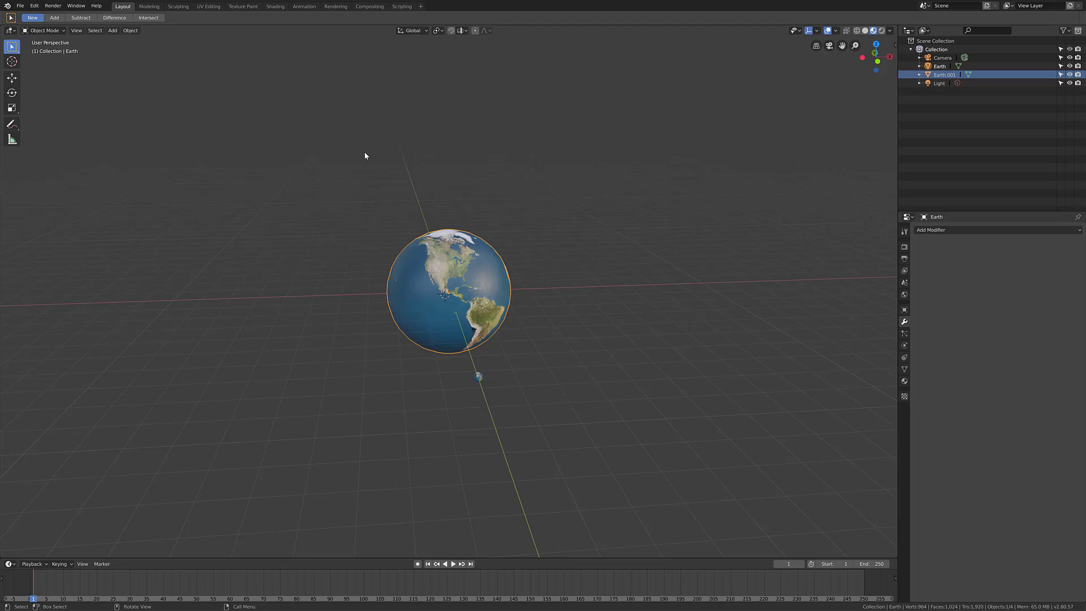
- Alternate the viewport repeatedly between orthographic and perspective projection to compare how the two globes and the grid are drawn
{"action": "left_click", "coordinate": [816, 47]}
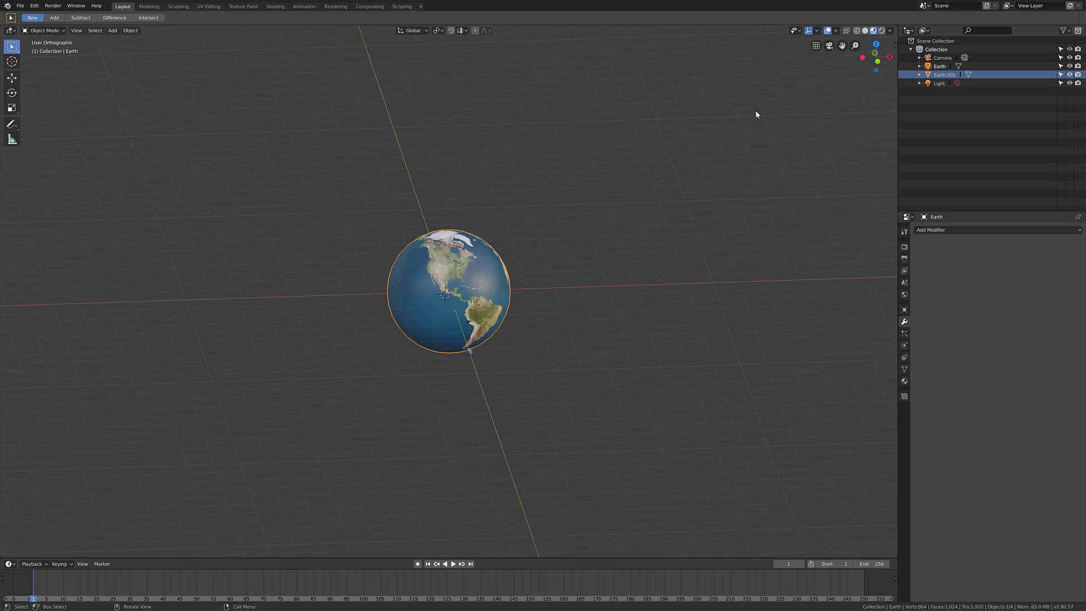
{"action": "left_click", "coordinate": [816, 45]}
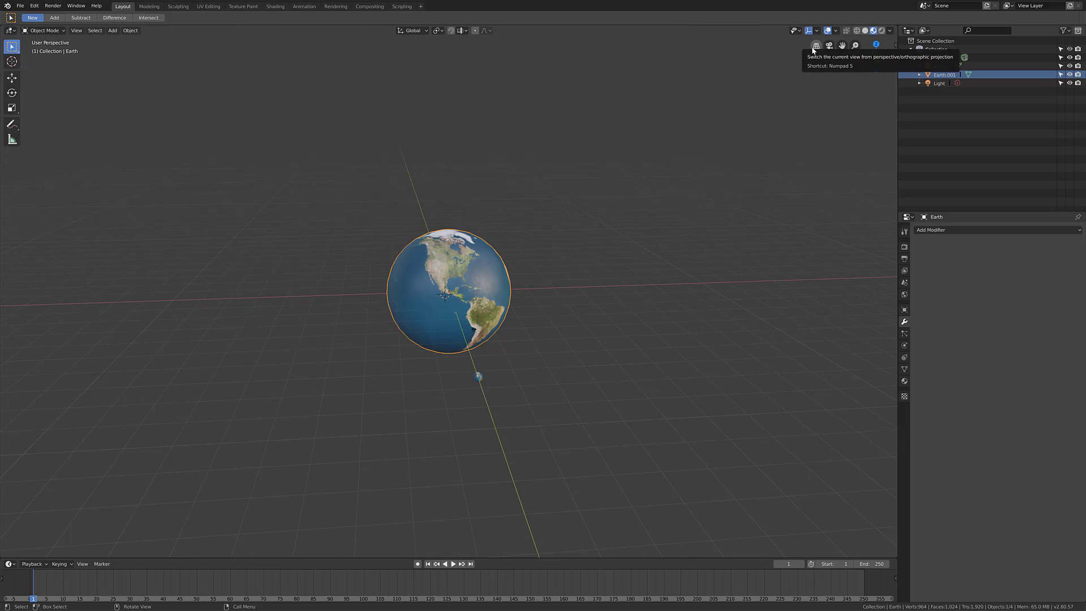
{"action": "left_click", "coordinate": [816, 46]}
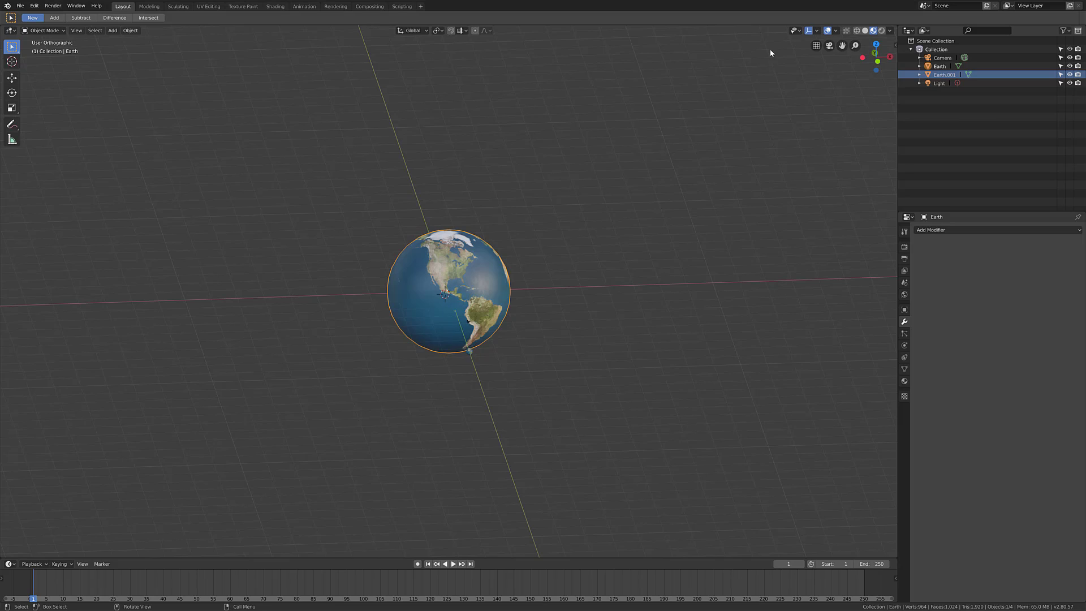
{"action": "left_click", "coordinate": [815, 49]}
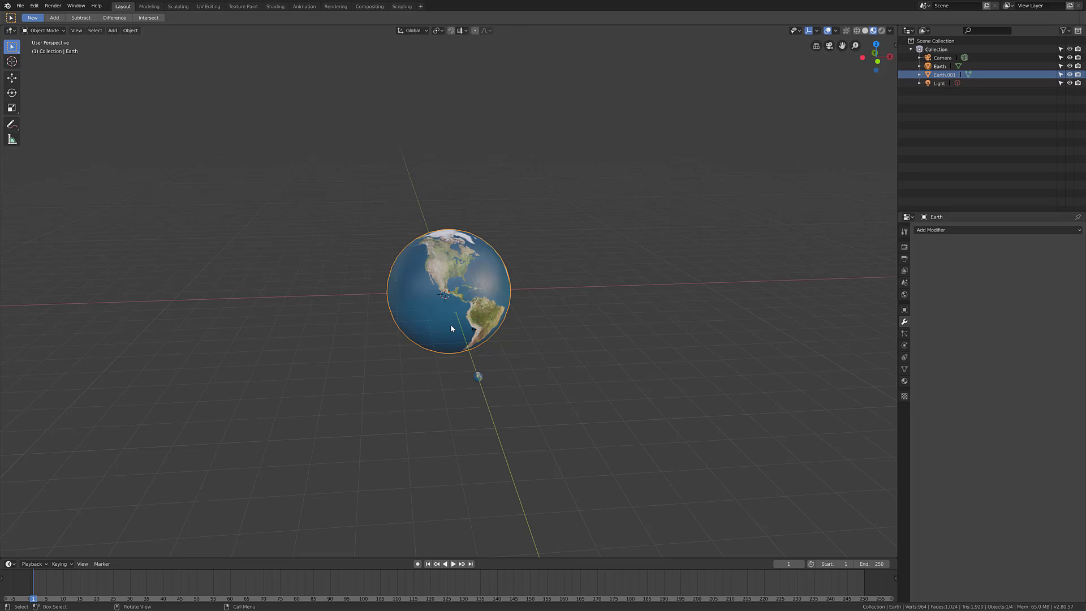
{"action": "left_click", "coordinate": [817, 48]}
{"action": "left_click", "coordinate": [816, 50]}
{"action": "left_click", "coordinate": [816, 50]}
{"action": "left_click", "coordinate": [817, 50]}
{"action": "left_click", "coordinate": [816, 49]}
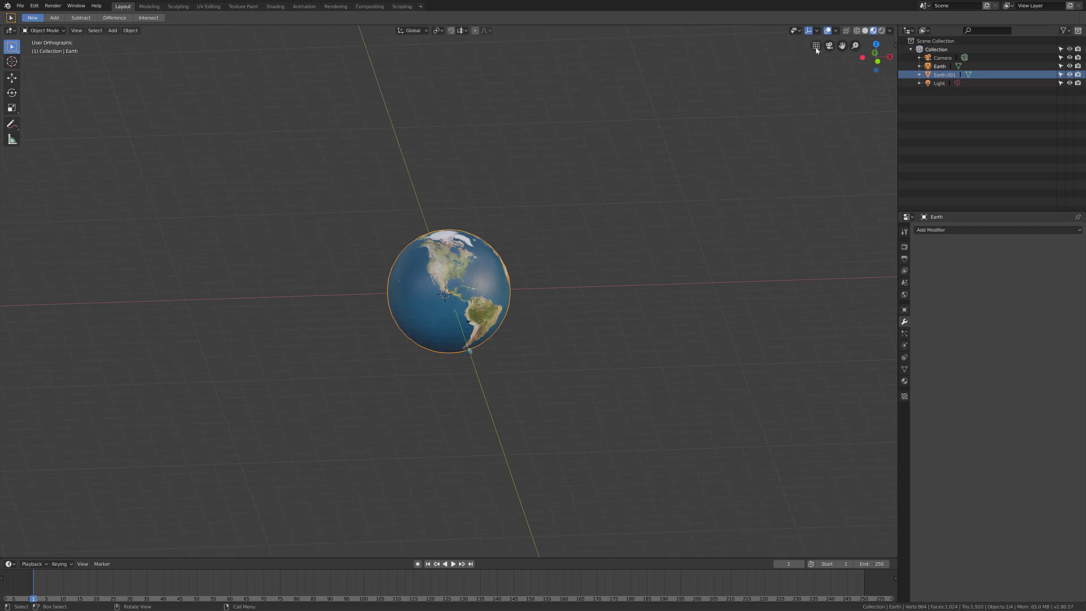
{"action": "left_click", "coordinate": [817, 50]}
{"action": "left_click", "coordinate": [816, 50]}
{"action": "left_click", "coordinate": [817, 50]}
{"action": "left_click", "coordinate": [817, 50]}
{"action": "left_click", "coordinate": [816, 49]}
{"action": "left_click", "coordinate": [816, 49]}
{"action": "left_click", "coordinate": [817, 50]}
{"action": "left_click", "coordinate": [816, 50]}
{"action": "left_click", "coordinate": [816, 50]}
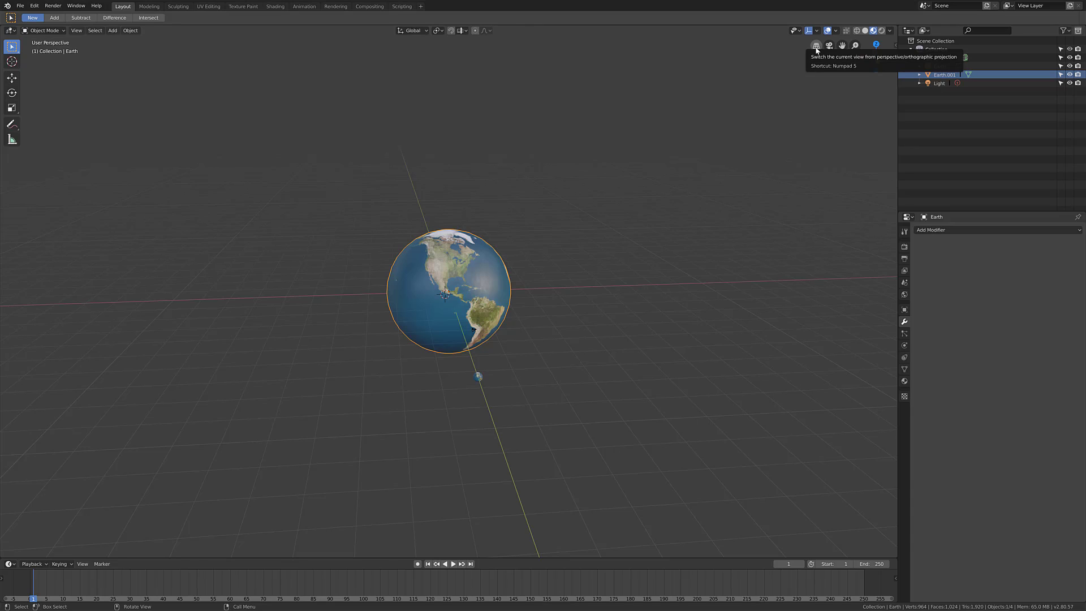
{"action": "left_click", "coordinate": [816, 49]}
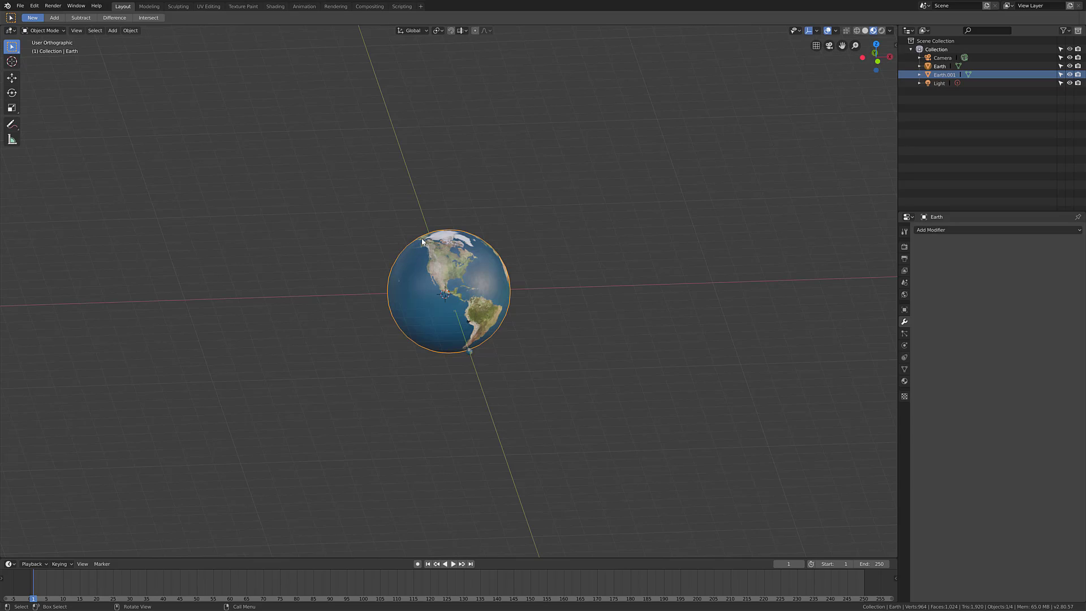
{"action": "left_click", "coordinate": [817, 47]}
{"action": "left_click", "coordinate": [817, 47]}
{"action": "left_click", "coordinate": [816, 46]}
{"action": "left_click", "coordinate": [816, 47]}
{"action": "left_click", "coordinate": [816, 47]}
{"action": "left_click", "coordinate": [817, 47]}
{"action": "left_click", "coordinate": [817, 47]}
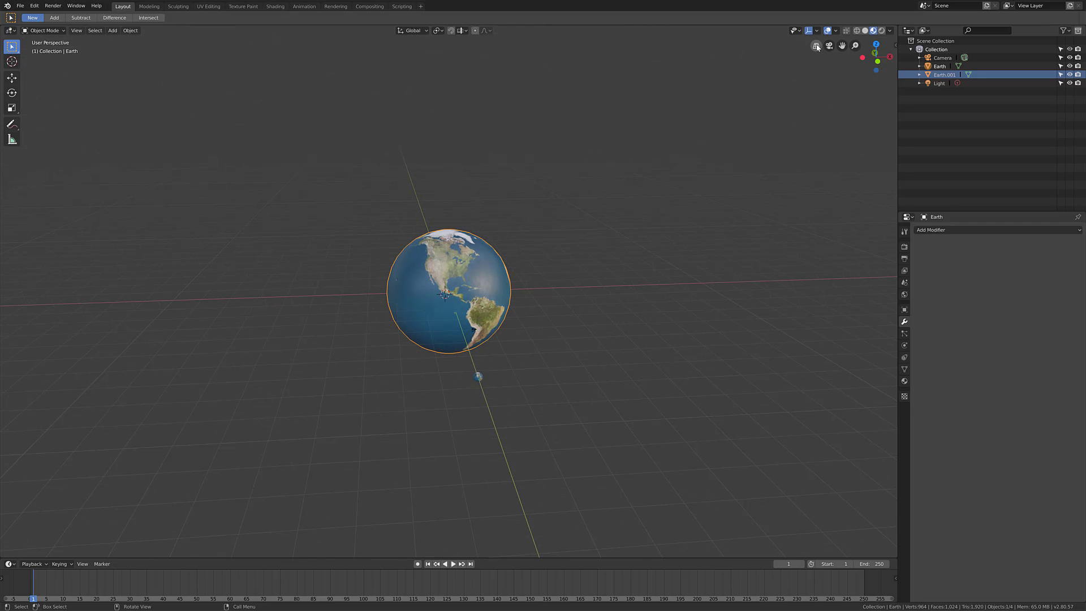
{"action": "left_click", "coordinate": [817, 47]}
{"action": "left_click", "coordinate": [816, 47]}
{"action": "left_click", "coordinate": [816, 47]}
{"action": "left_click", "coordinate": [816, 47]}
- View the globes from the side to examine their spacing, selecting the small globe followed by the large one
{"action": "middle_click_drag", "start_coordinate": [576, 323], "coordinate": [526, 316]}
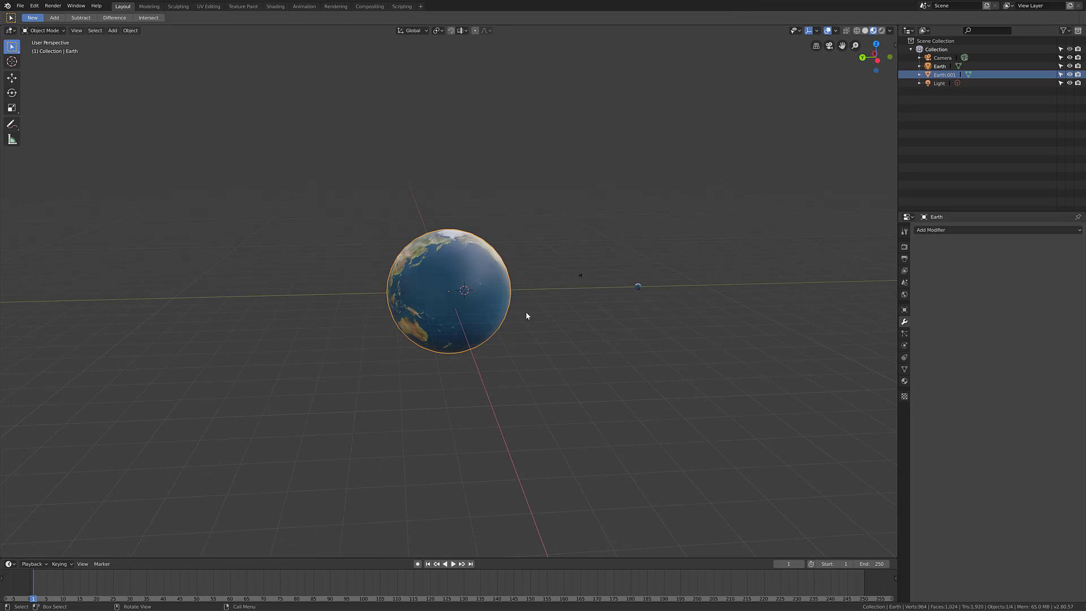
{"action": "left_click", "coordinate": [638, 287]}
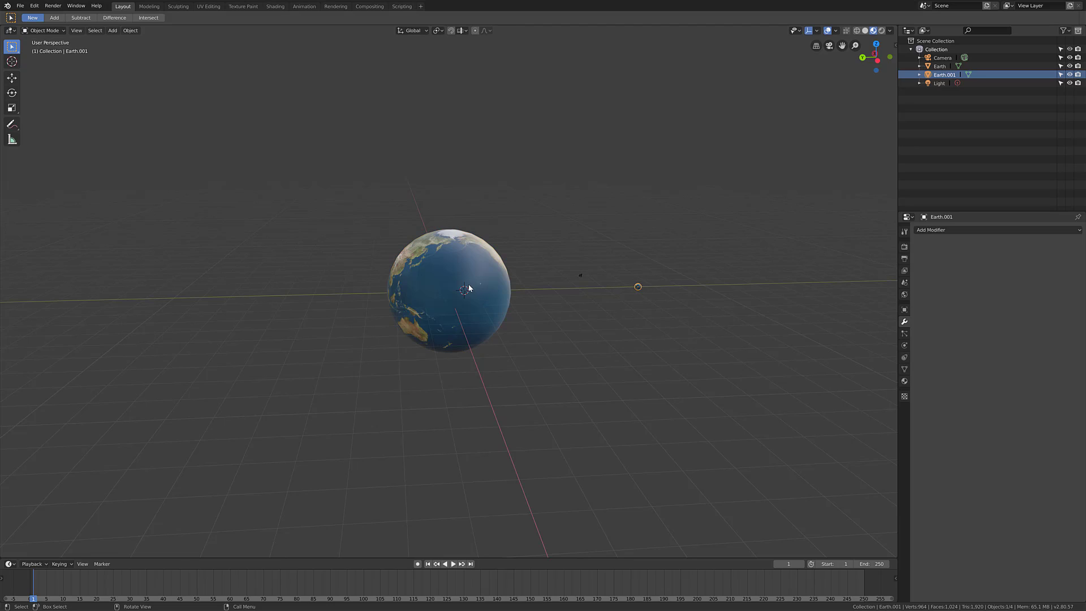
{"action": "left_click", "coordinate": [474, 266]}
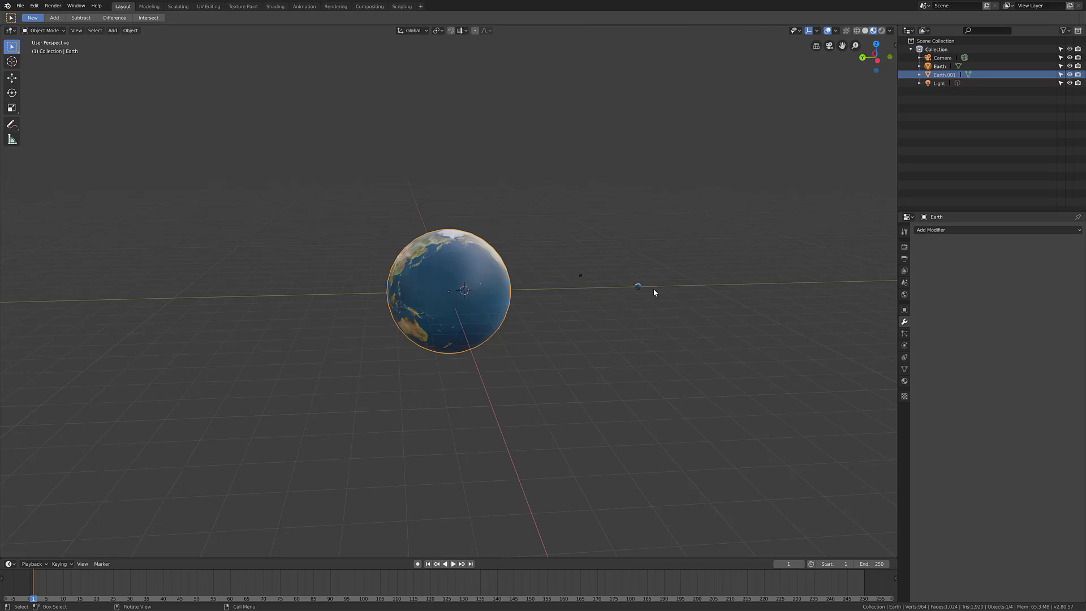
- Set the viewport to a front orthographic view with the small globe in front of the large one
{"action": "middle_click_drag", "start_coordinate": [633, 321], "coordinate": [584, 312]}
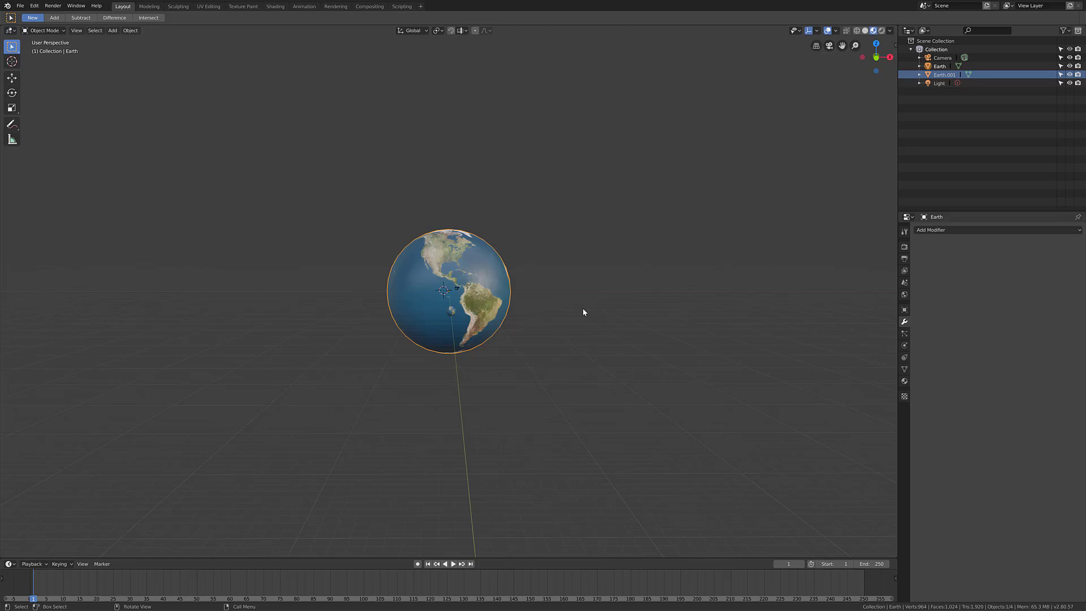
{"action": "left_click", "coordinate": [816, 46]}
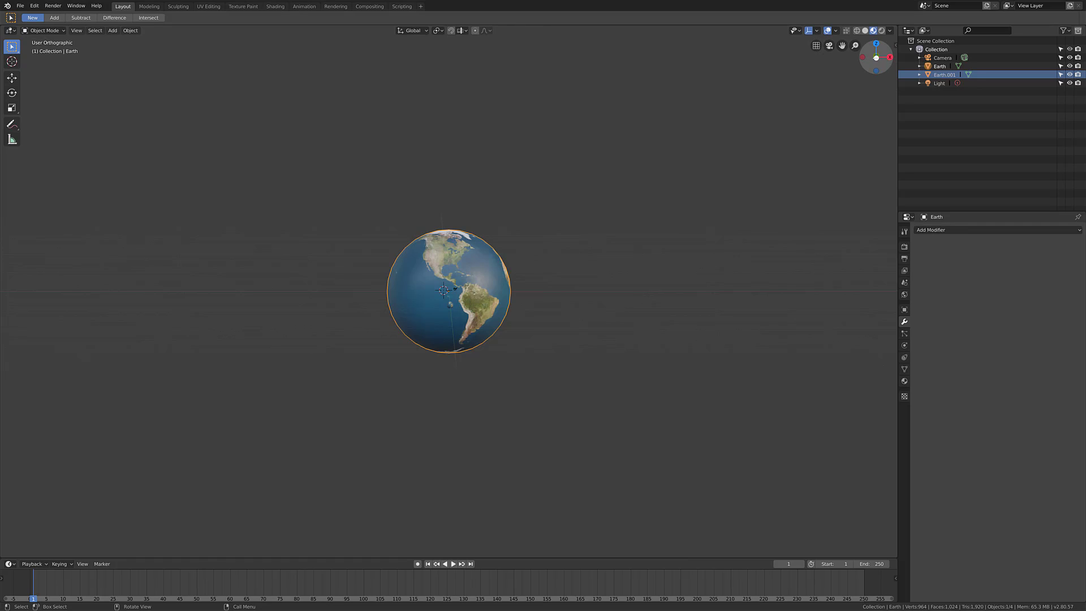
{"action": "left_click", "coordinate": [876, 57]}
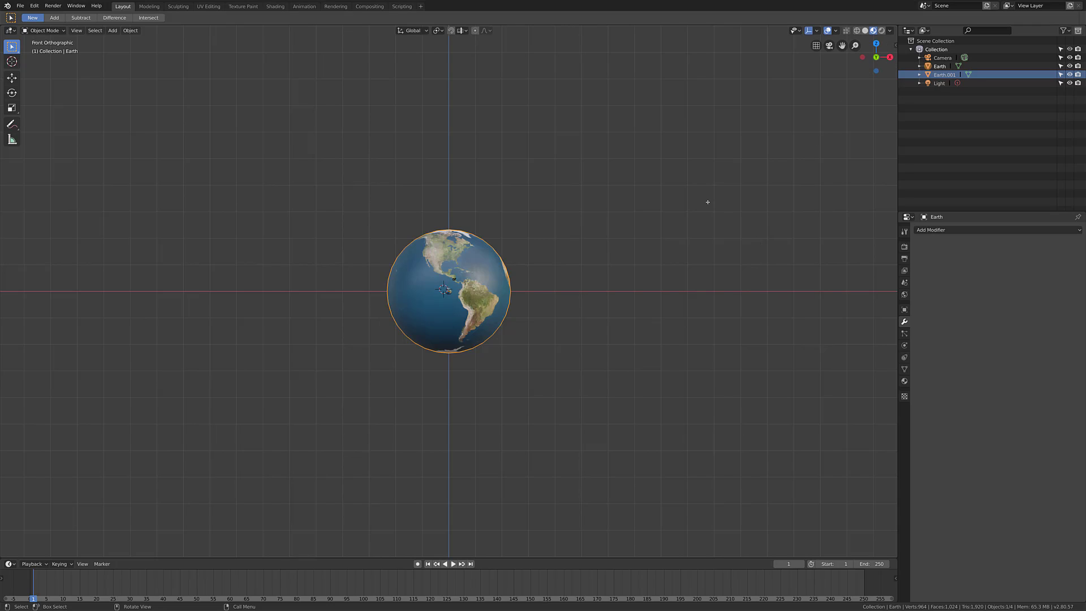
- Examine the relative size of the two globes at different zoom levels in the front orthographic view
{"action": "scroll", "coordinate": [410, 264], "scroll_direction": "up", "scroll_amount": 6}
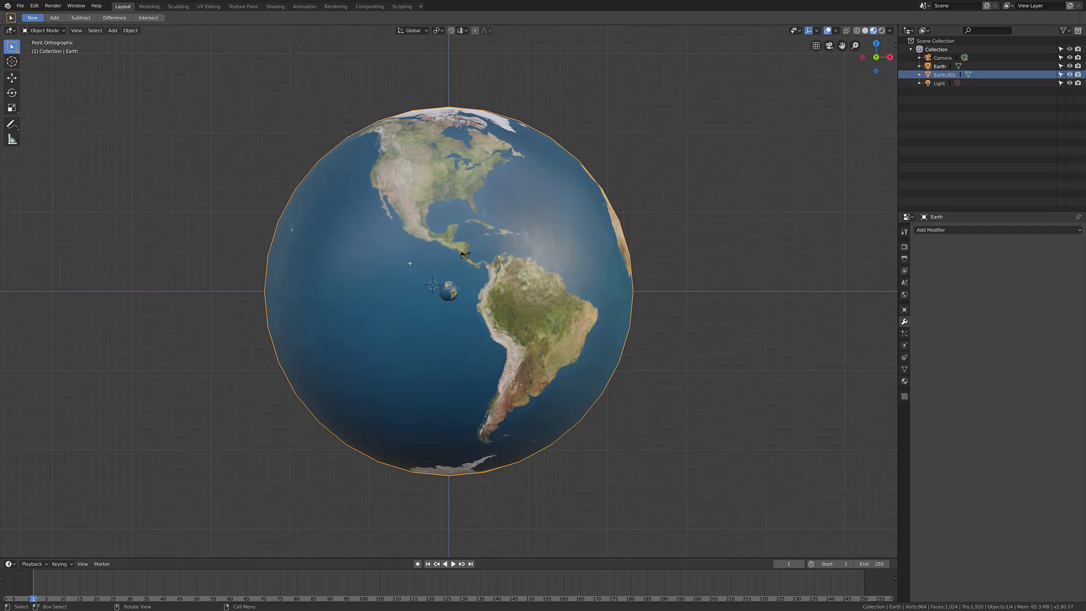
{"action": "scroll", "coordinate": [447, 296], "scroll_direction": "up", "scroll_amount": 4}
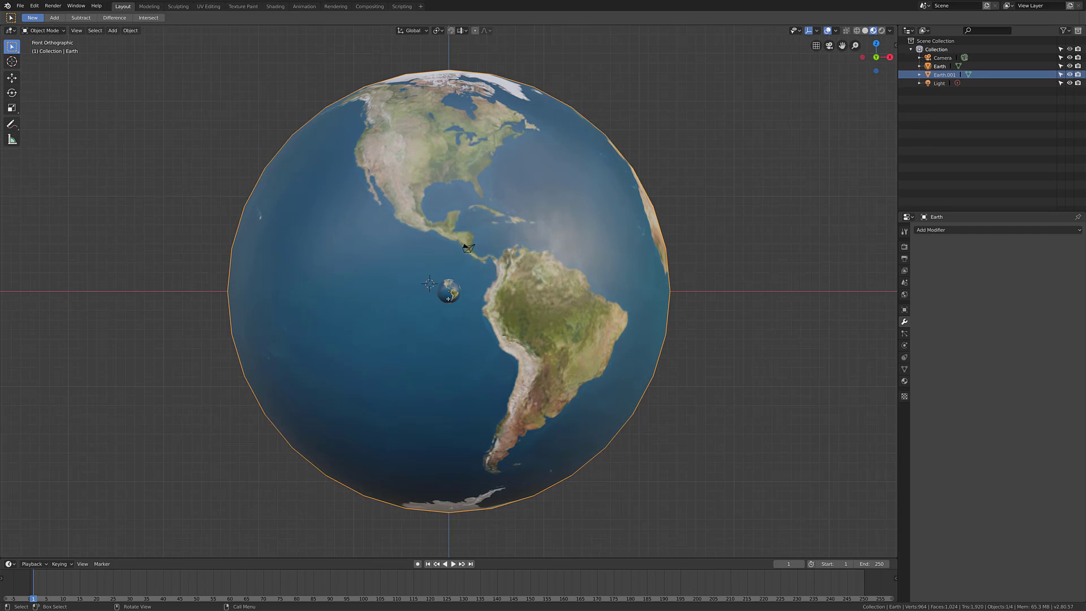
{"action": "scroll", "coordinate": [470, 313], "scroll_direction": "down", "scroll_amount": 3}
{"action": "left_click_drag", "start_coordinate": [856, 45], "coordinate": [856, 1]}
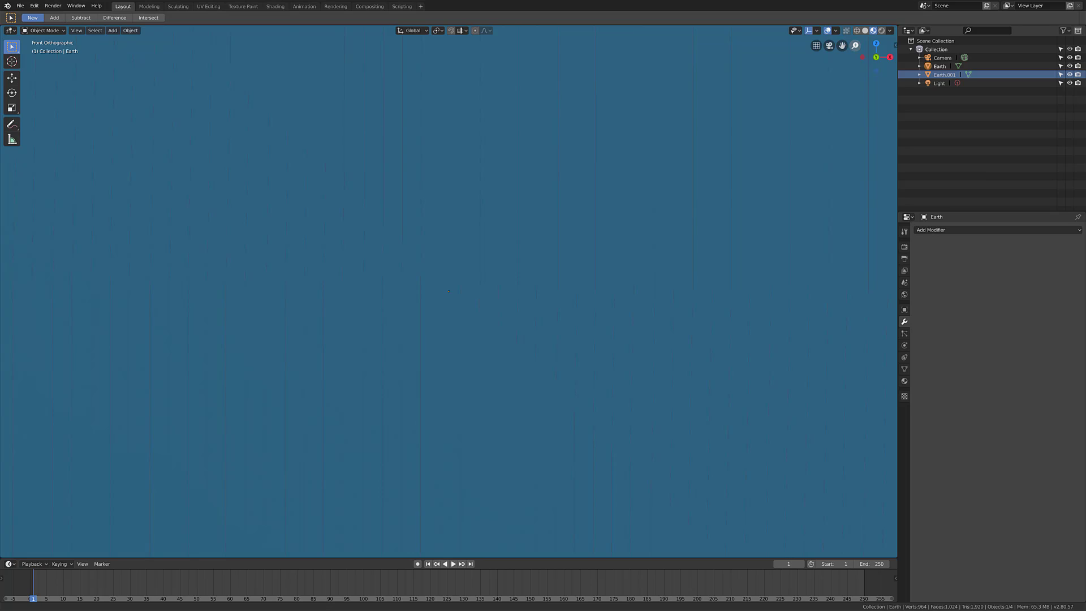
{"action": "left_click_drag", "start_coordinate": [856, 45], "coordinate": [856, 147]}
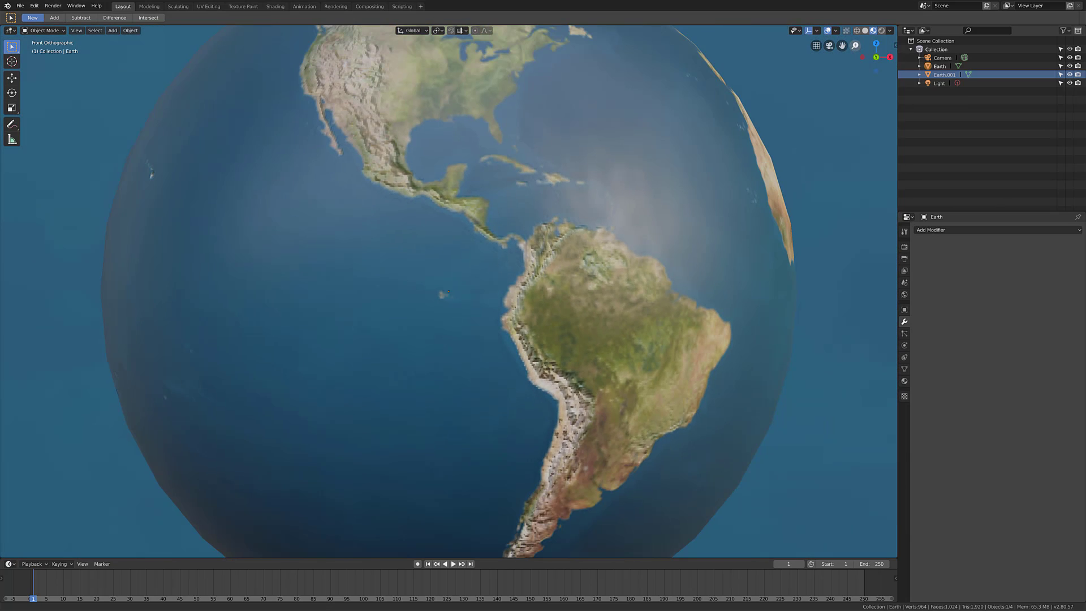
{"action": "scroll", "coordinate": [504, 134], "scroll_direction": "down", "scroll_amount": 15}
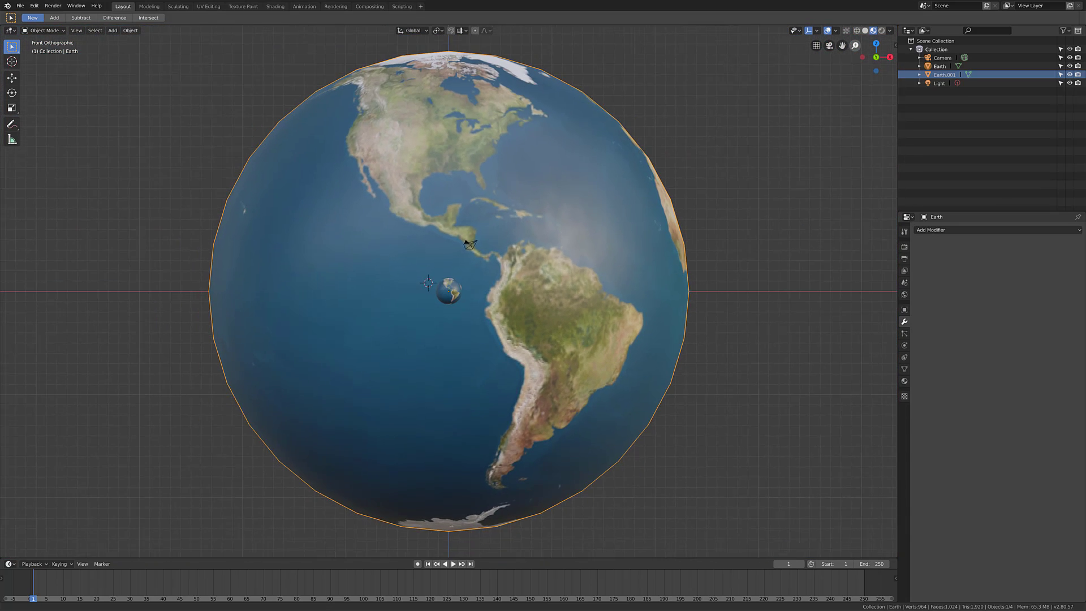
{"action": "scroll", "coordinate": [449, 291], "scroll_direction": "down", "scroll_amount": 3}
{"action": "scroll", "coordinate": [449, 292], "scroll_direction": "up", "scroll_amount": 5}
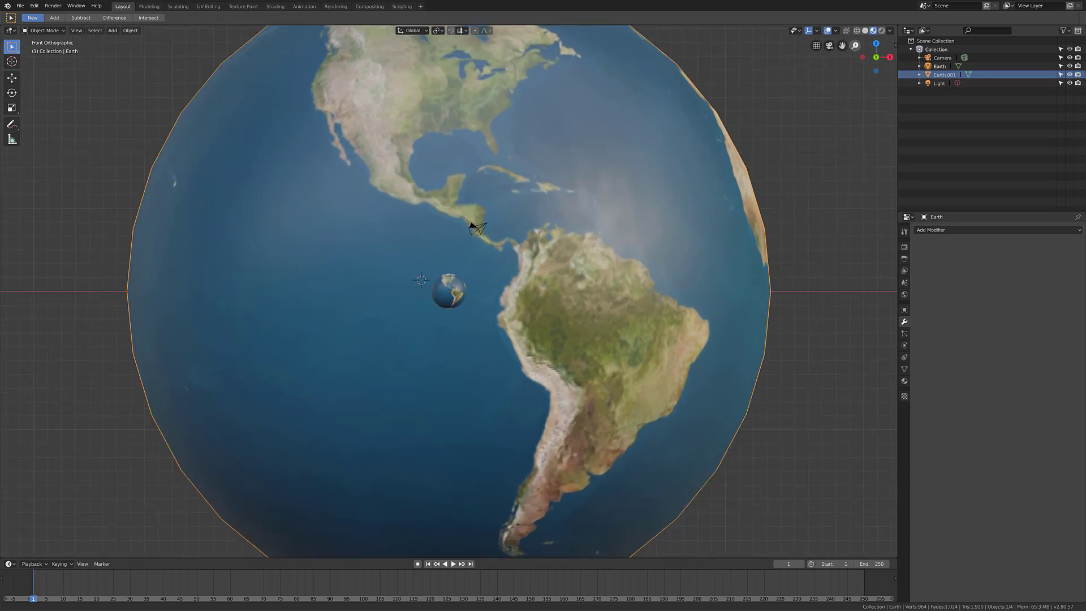
{"action": "scroll", "coordinate": [449, 292], "scroll_direction": "up", "scroll_amount": 5}
{"action": "scroll", "coordinate": [449, 292], "scroll_direction": "down", "scroll_amount": 7}
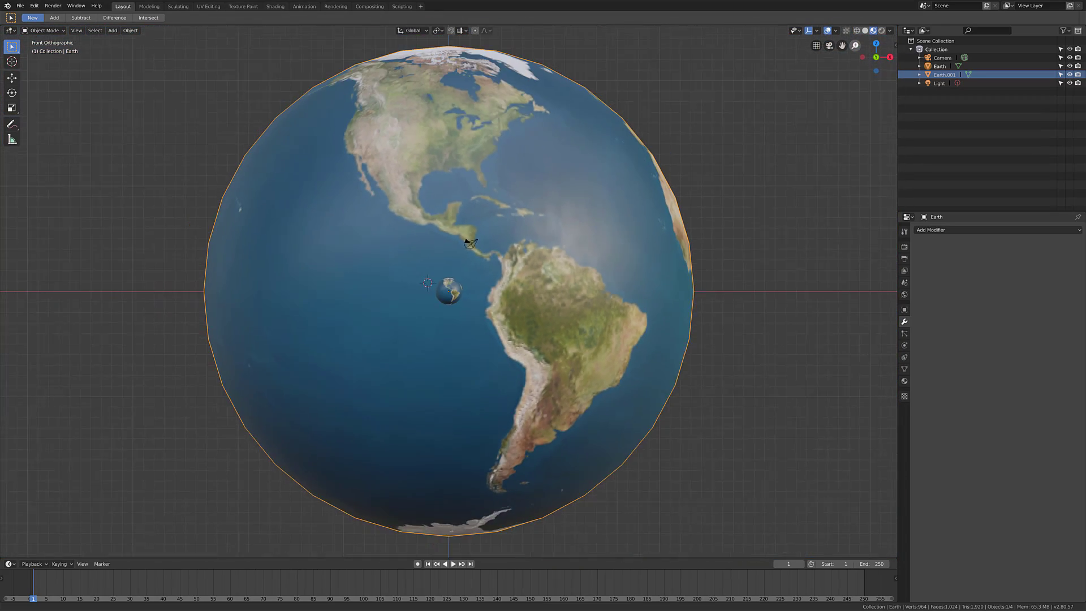
{"action": "scroll", "coordinate": [449, 291], "scroll_direction": "up", "scroll_amount": 8}
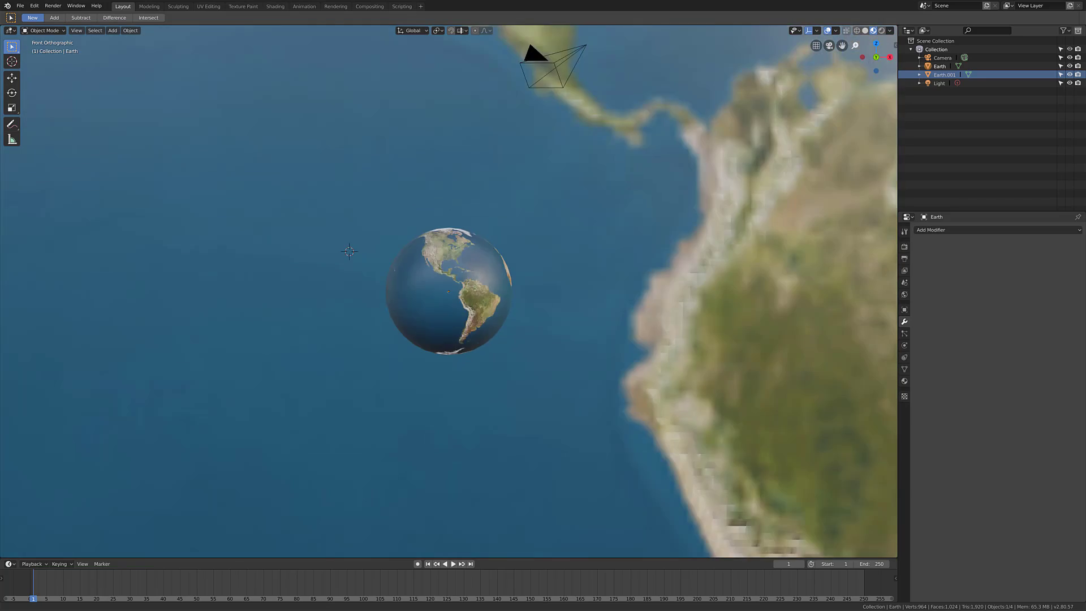
{"action": "scroll", "coordinate": [449, 292], "scroll_direction": "down", "scroll_amount": 5}
{"action": "scroll", "coordinate": [449, 292], "scroll_direction": "up", "scroll_amount": 7}
{"action": "scroll", "coordinate": [449, 292], "scroll_direction": "down", "scroll_amount": 5}
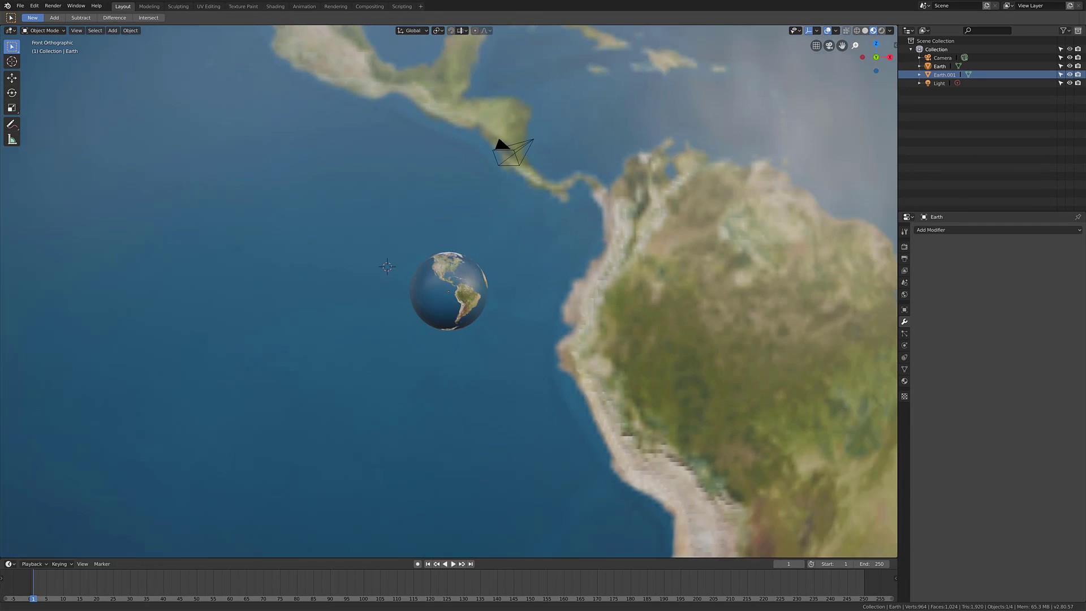
{"action": "scroll", "coordinate": [449, 292], "scroll_direction": "down", "scroll_amount": 7}
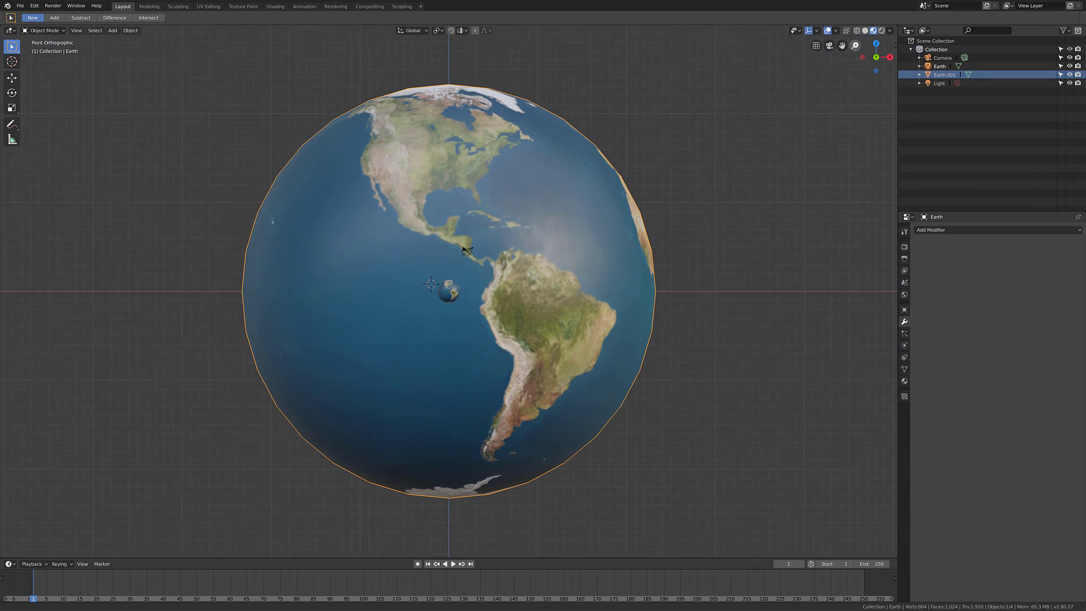
{"action": "left_click_drag", "start_coordinate": [856, 45], "coordinate": [856, 46]}
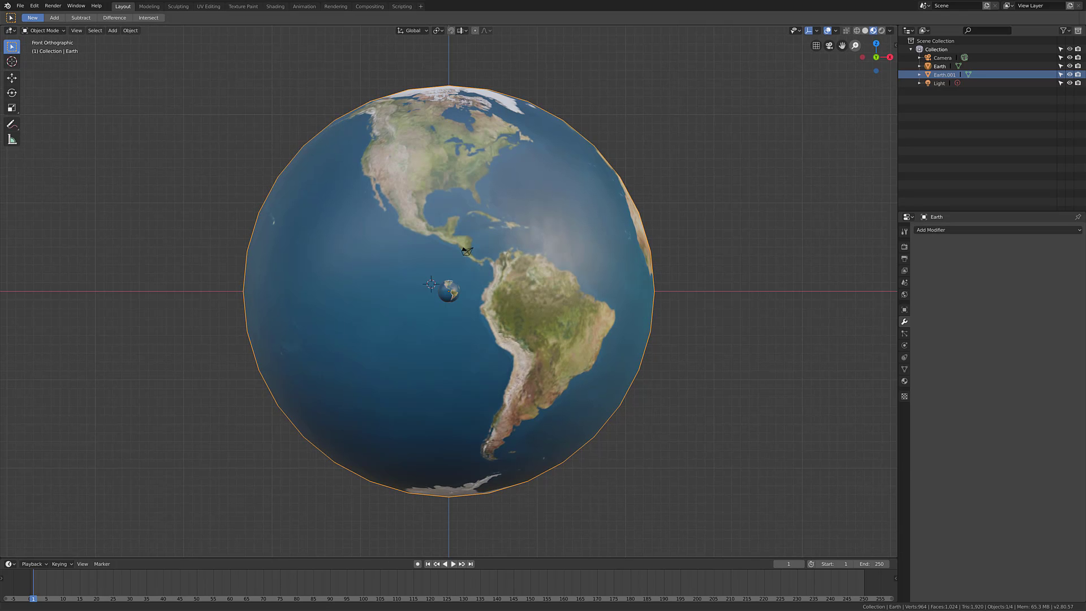
{"action": "scroll", "coordinate": [448, 291], "scroll_direction": "up", "scroll_amount": 9}
{"action": "scroll", "coordinate": [449, 291], "scroll_direction": "down", "scroll_amount": 7}
{"action": "scroll", "coordinate": [449, 291], "scroll_direction": "up", "scroll_amount": 5}
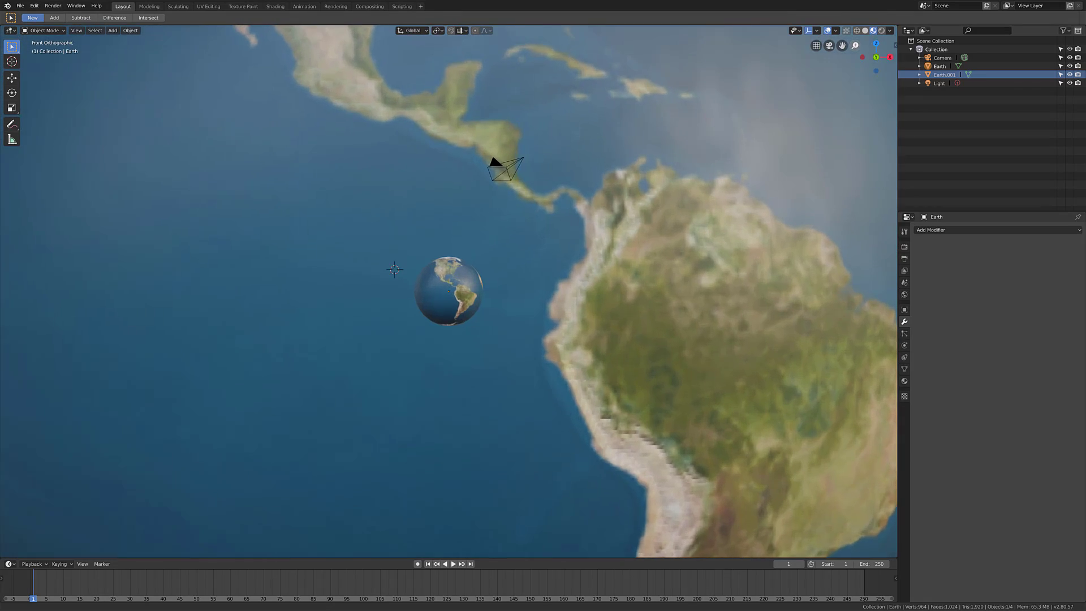
{"action": "scroll", "coordinate": [449, 292], "scroll_direction": "up", "scroll_amount": 6}
{"action": "scroll", "coordinate": [448, 291], "scroll_direction": "down", "scroll_amount": 7}
{"action": "scroll", "coordinate": [449, 291], "scroll_direction": "up", "scroll_amount": 12}
{"action": "scroll", "coordinate": [449, 292], "scroll_direction": "down", "scroll_amount": 7}
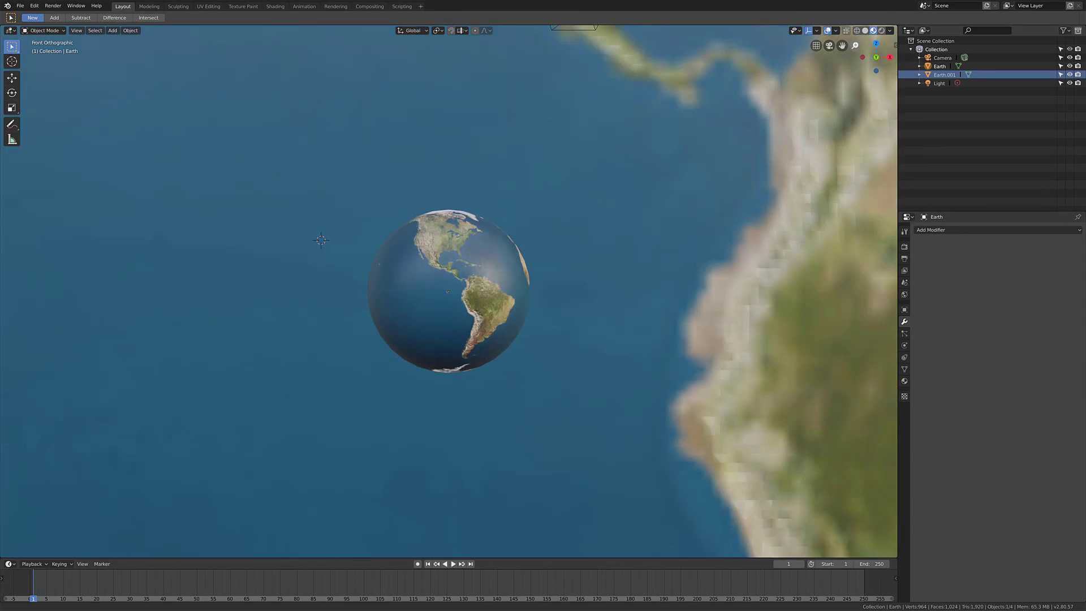
{"action": "scroll", "coordinate": [449, 291], "scroll_direction": "up", "scroll_amount": 10}
{"action": "scroll", "coordinate": [449, 292], "scroll_direction": "down", "scroll_amount": 16}
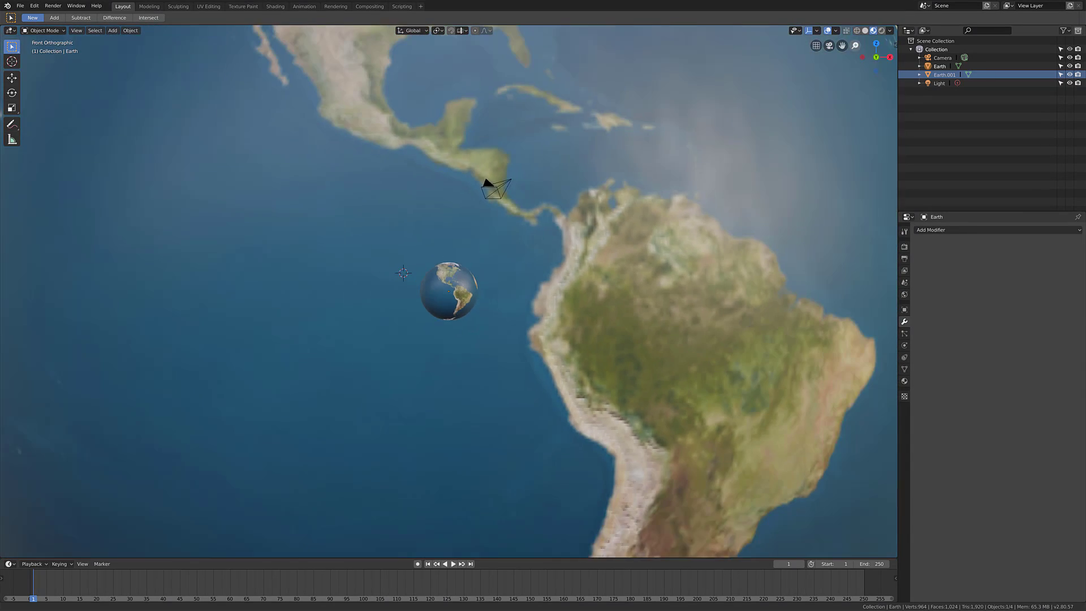
{"action": "scroll", "coordinate": [449, 291], "scroll_direction": "down", "scroll_amount": 3}
{"action": "scroll", "coordinate": [449, 292], "scroll_direction": "down", "scroll_amount": 5}
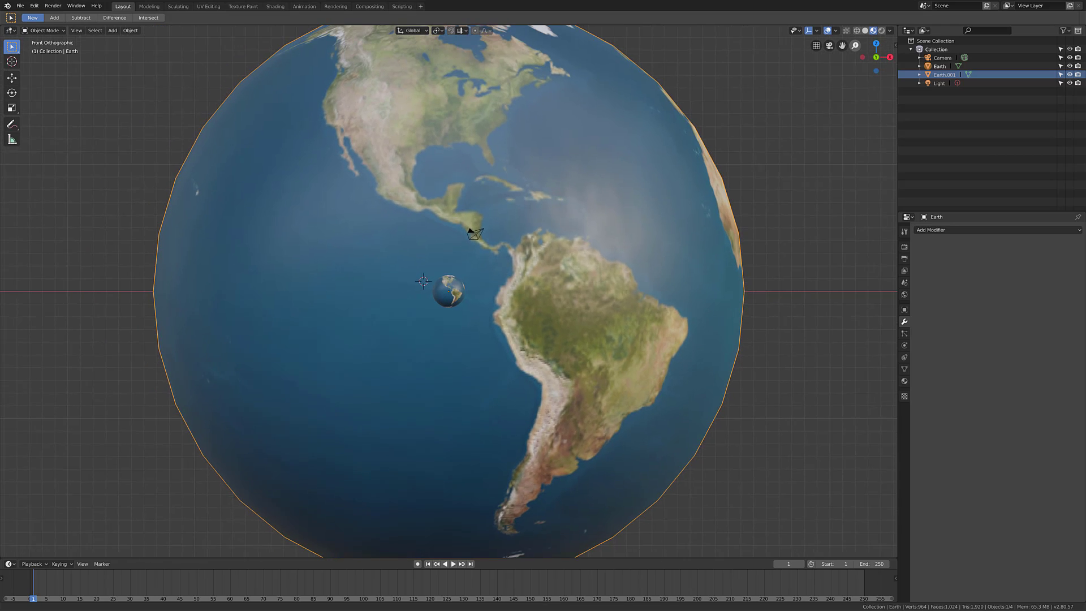
- Compare the globes' apparent sizes by switching the front view to perspective and back to orthographic
{"action": "left_click", "coordinate": [816, 46]}
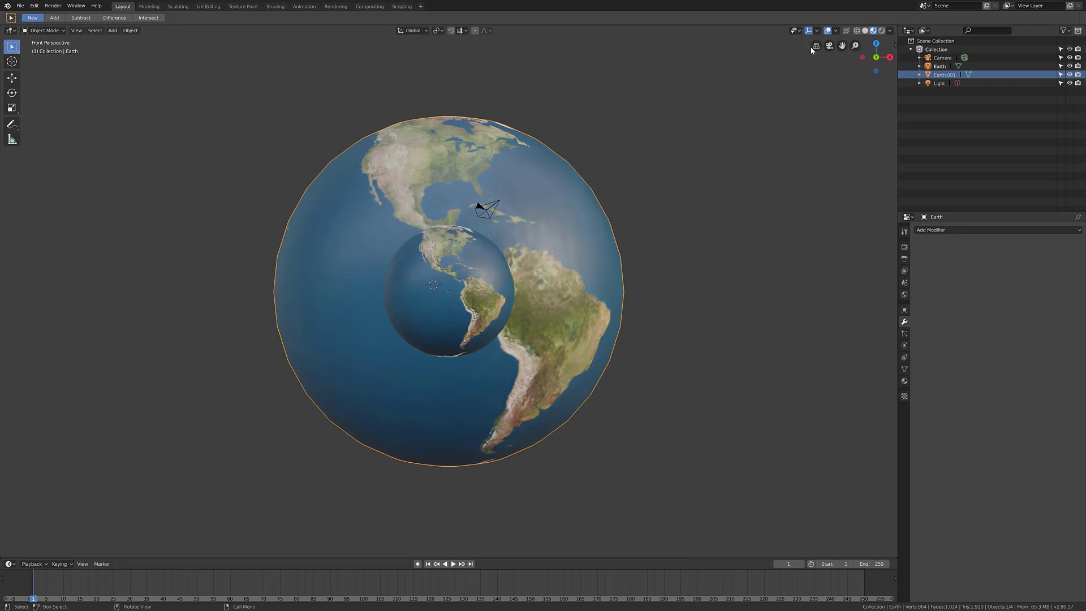
{"action": "left_click", "coordinate": [817, 47]}
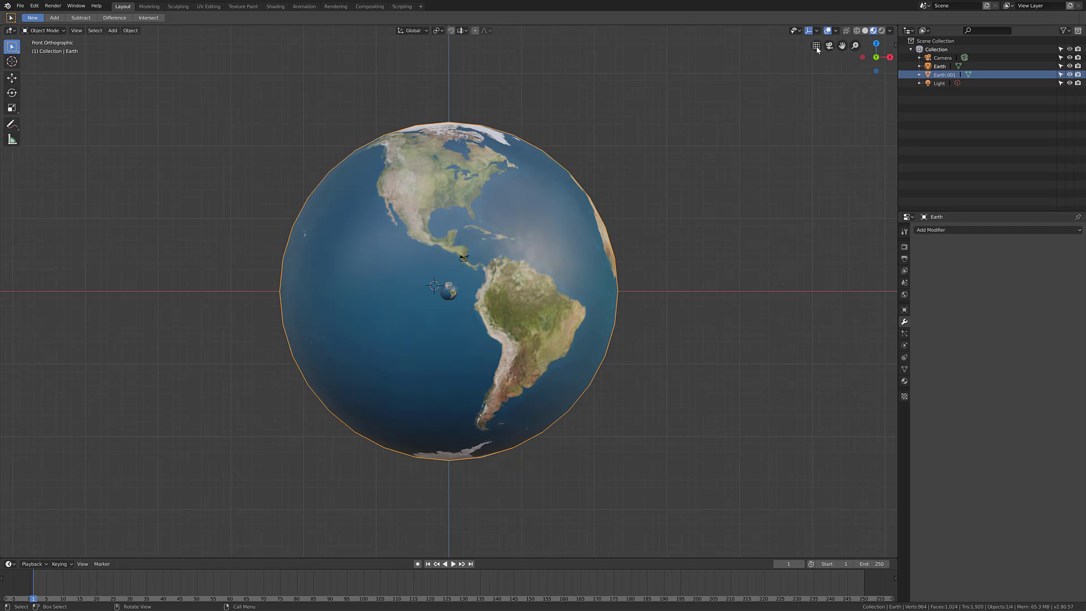
- Toggle the front view repeatedly between orthographic and perspective to compare the globes' apparent sizes, ending in perspective
{"action": "left_click", "coordinate": [816, 47]}
{"action": "left_click", "coordinate": [816, 48]}
{"action": "left_click", "coordinate": [817, 47]}
{"action": "left_click", "coordinate": [817, 47]}
{"action": "left_click", "coordinate": [817, 48]}
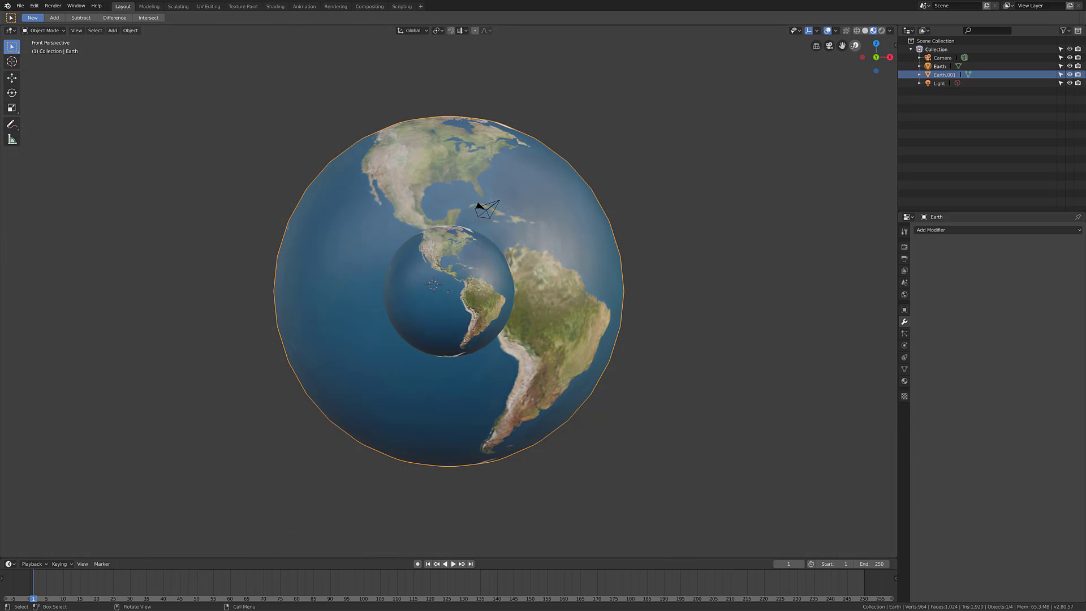
- Examine how the globes' relative size and overlap depend on viewing distance in the front perspective view, moving in close to them
{"action": "mouse_move", "coordinate": [854, 46]}
{"action": "left_mouse_down"}
{"action": "mouse_move", "coordinate": [853, 99]}
{"action": "mouse_move", "coordinate": [854, 38]}
{"action": "mouse_move", "coordinate": [854, 61]}
{"action": "mouse_move", "coordinate": [853, 48]}
{"action": "left_mouse_up"}
{"action": "left_click_drag", "start_coordinate": [855, 100], "coordinate": [855, 83]}
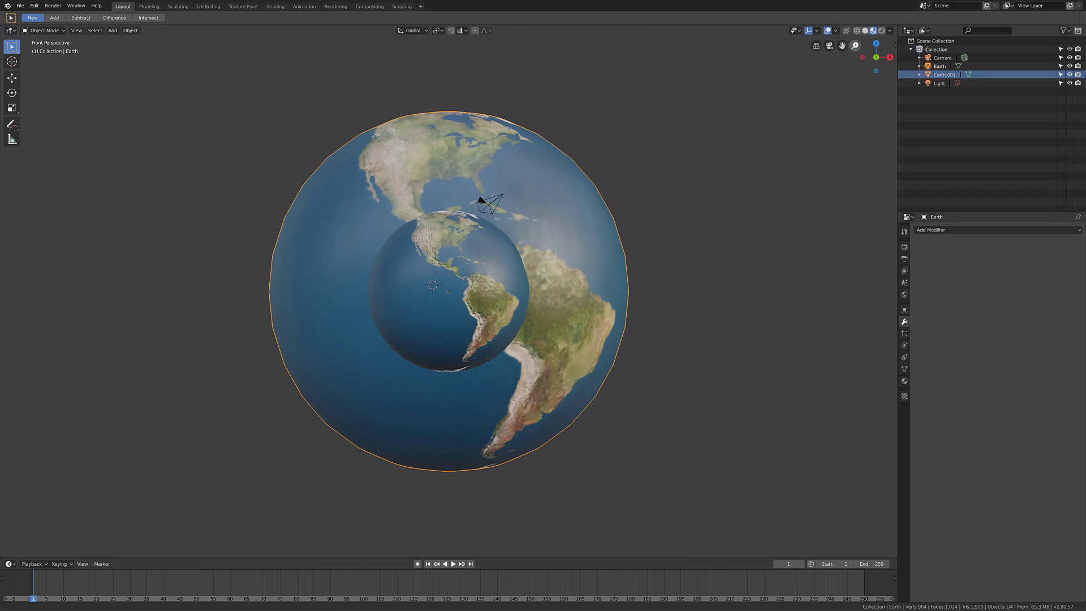
{"action": "mouse_move", "coordinate": [855, 45]}
{"action": "left_mouse_down"}
{"action": "mouse_move", "coordinate": [855, 28]}
{"action": "mouse_move", "coordinate": [855, 45]}
{"action": "left_mouse_up"}
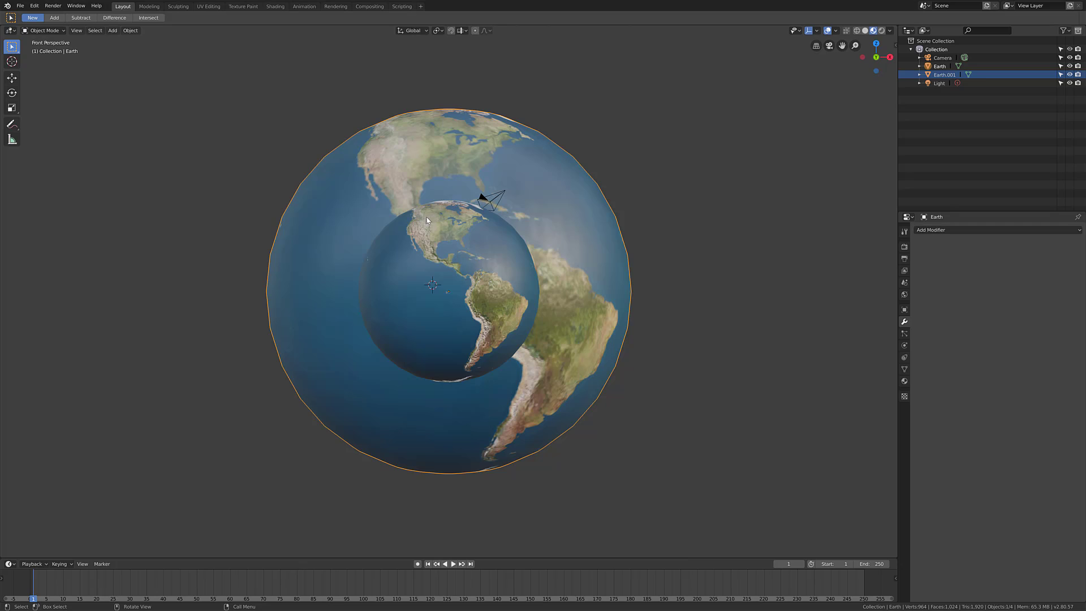
{"action": "left_click_drag", "start_coordinate": [856, 46], "coordinate": [855, 34]}
{"action": "key", "text": "ctrl+z"}
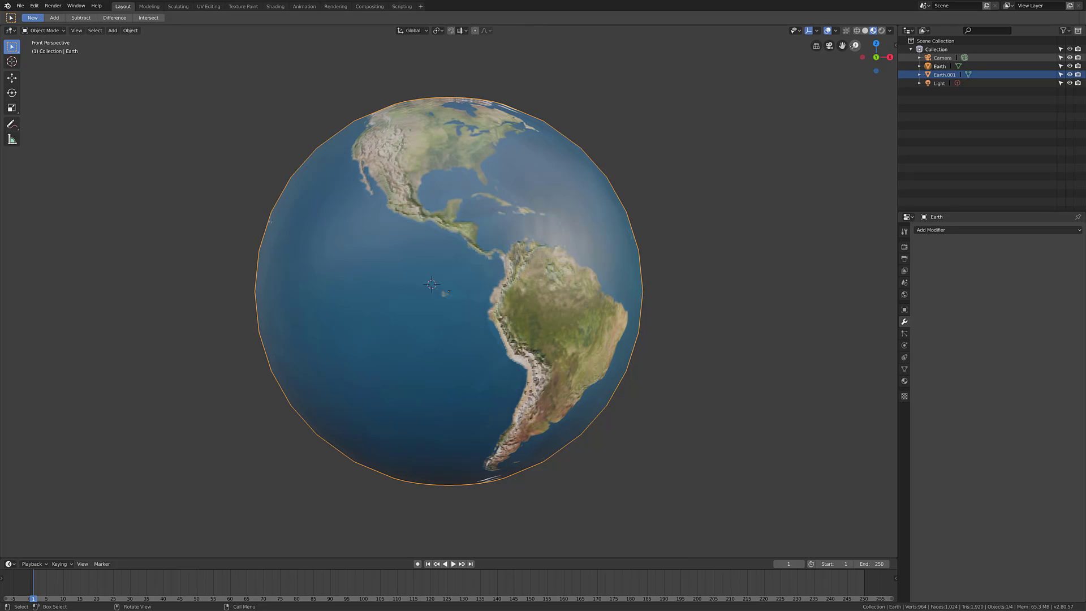
{"action": "left_click_drag", "start_coordinate": [855, 46], "coordinate": [454, 374]}
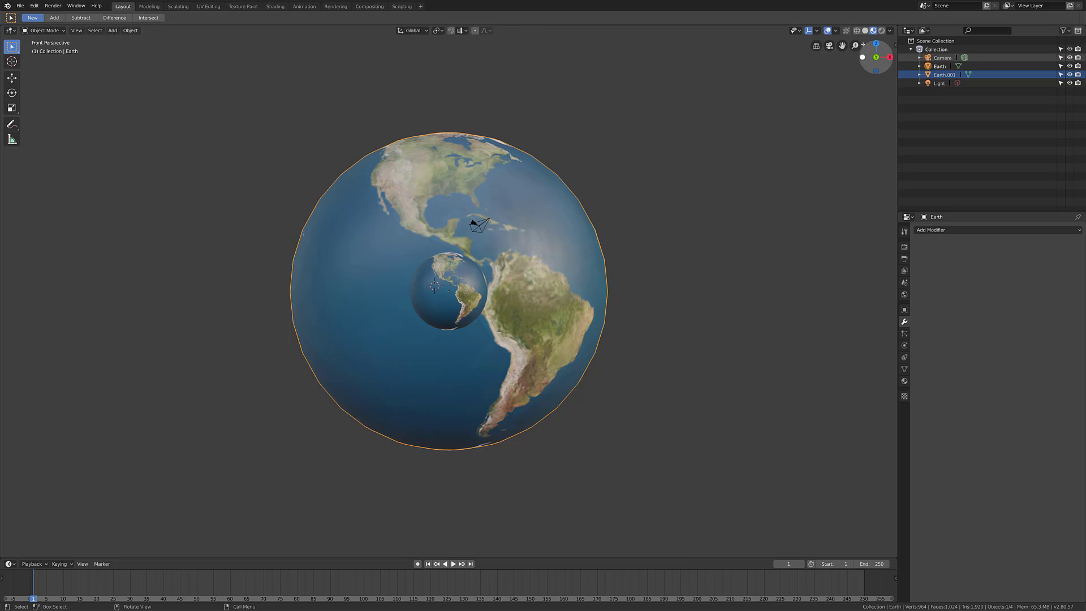
{"action": "left_click_drag", "start_coordinate": [855, 46], "coordinate": [855, 27]}
{"action": "key", "text": "ctrl+z"}
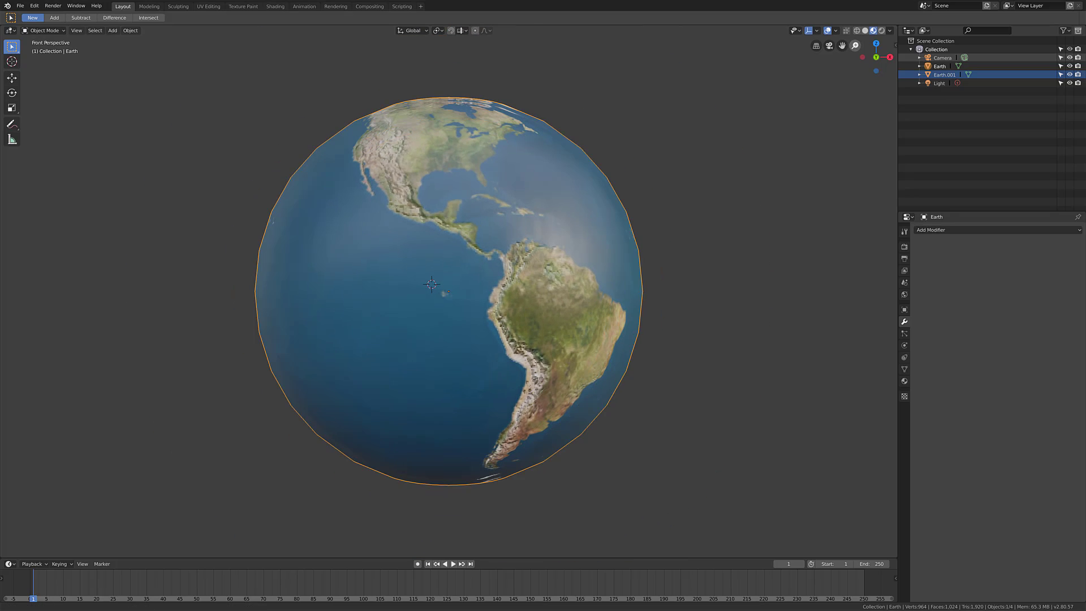
{"action": "key", "text": "s"}
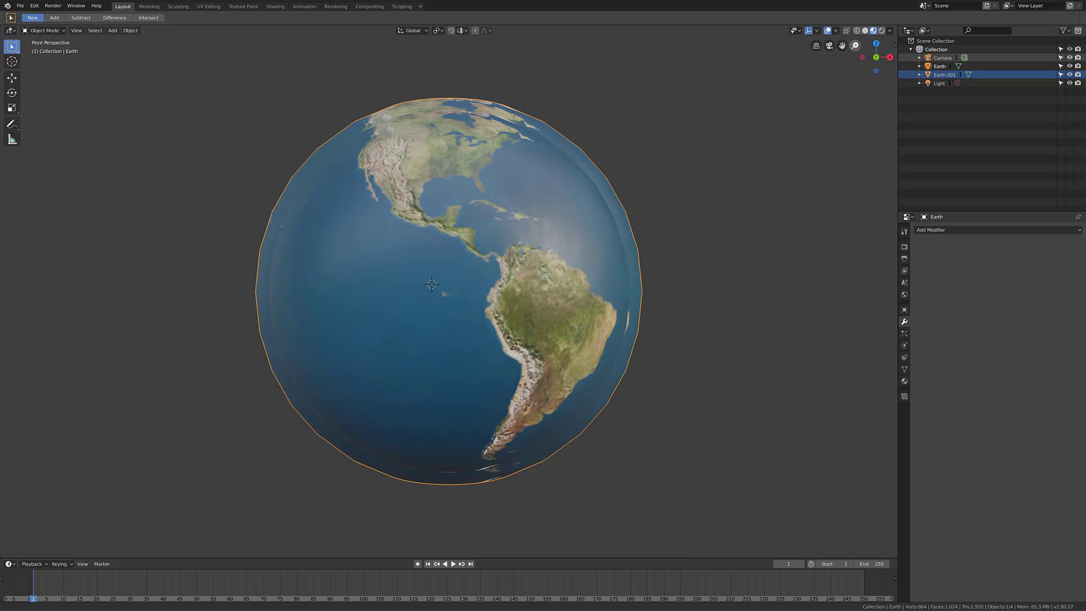
{"action": "key", "text": "Escape"}
{"action": "mouse_move", "coordinate": [854, 45]}
{"action": "left_mouse_down"}
{"action": "mouse_move", "coordinate": [855, 57]}
{"action": "mouse_move", "coordinate": [855, 32]}
{"action": "left_mouse_up"}
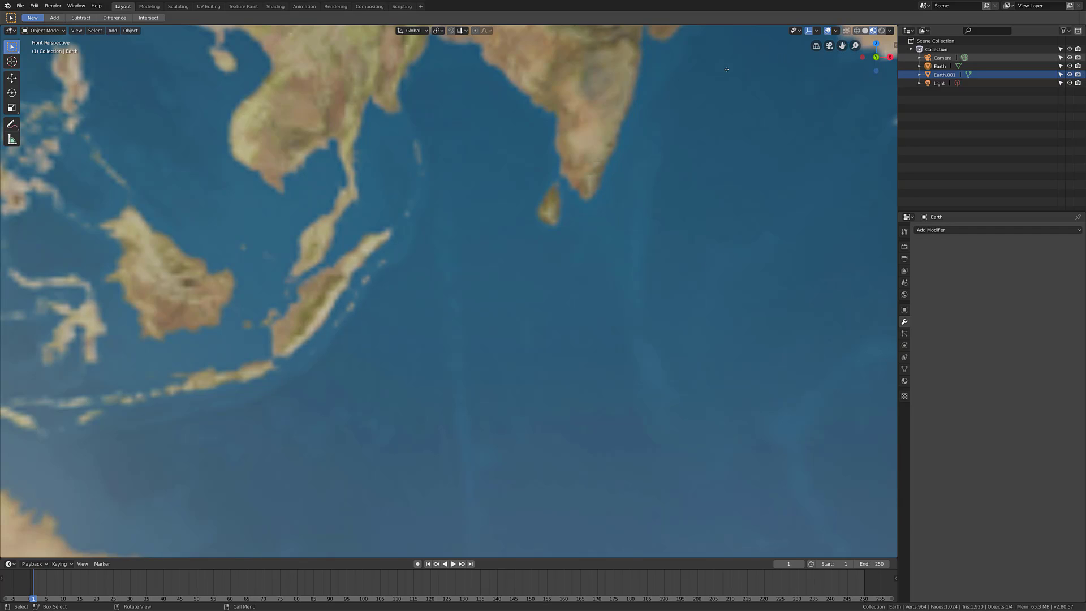
- Compare the close-up of the globes in orthographic and perspective projection, returning to a perspective view that shows both globes
{"action": "left_click", "coordinate": [816, 46]}
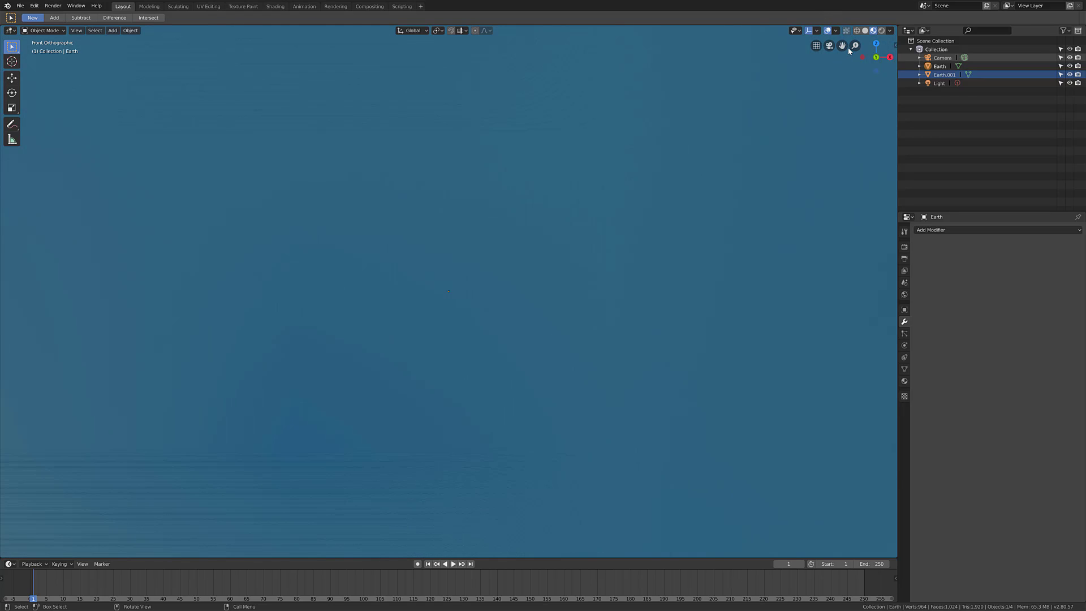
{"action": "left_click_drag", "start_coordinate": [856, 45], "coordinate": [855, 591]}
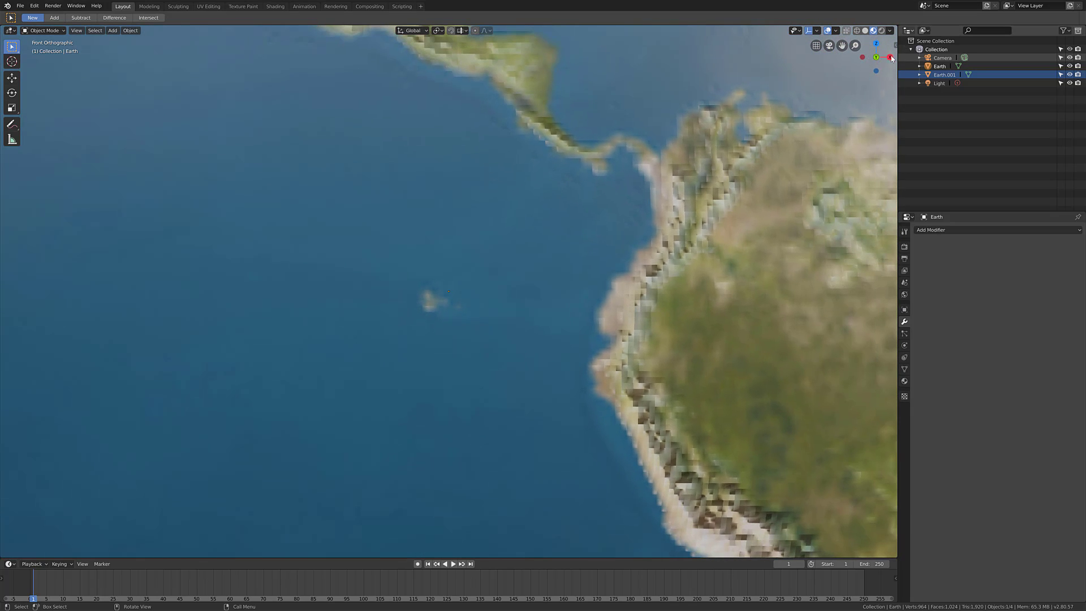
{"action": "left_click", "coordinate": [820, 47]}
{"action": "scroll", "coordinate": [449, 290], "scroll_direction": "down", "scroll_amount": 10}
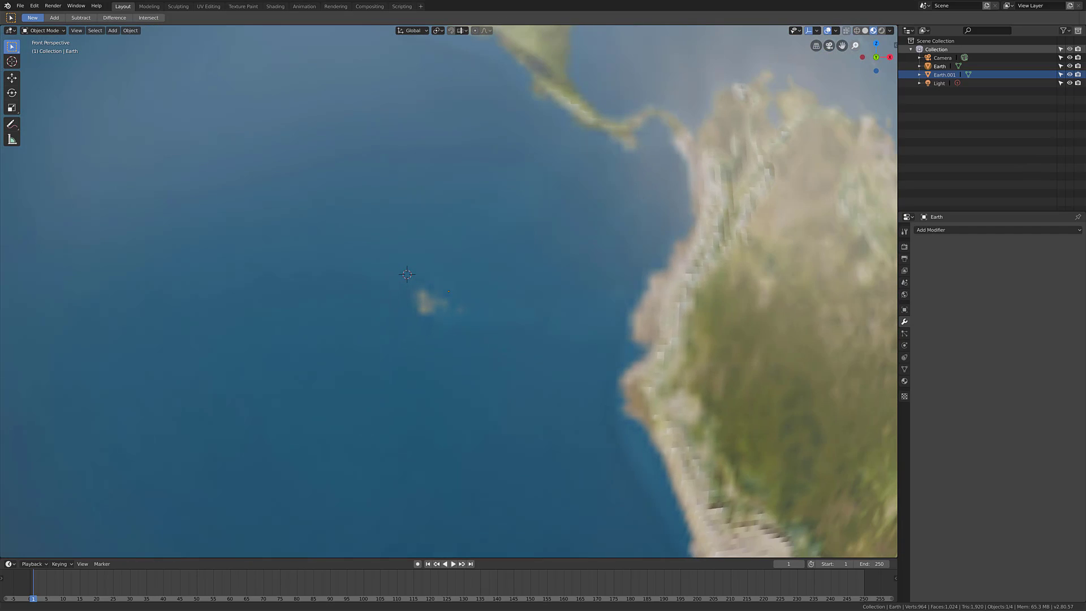
{"action": "left_click_drag", "start_coordinate": [856, 45], "coordinate": [855, 133]}
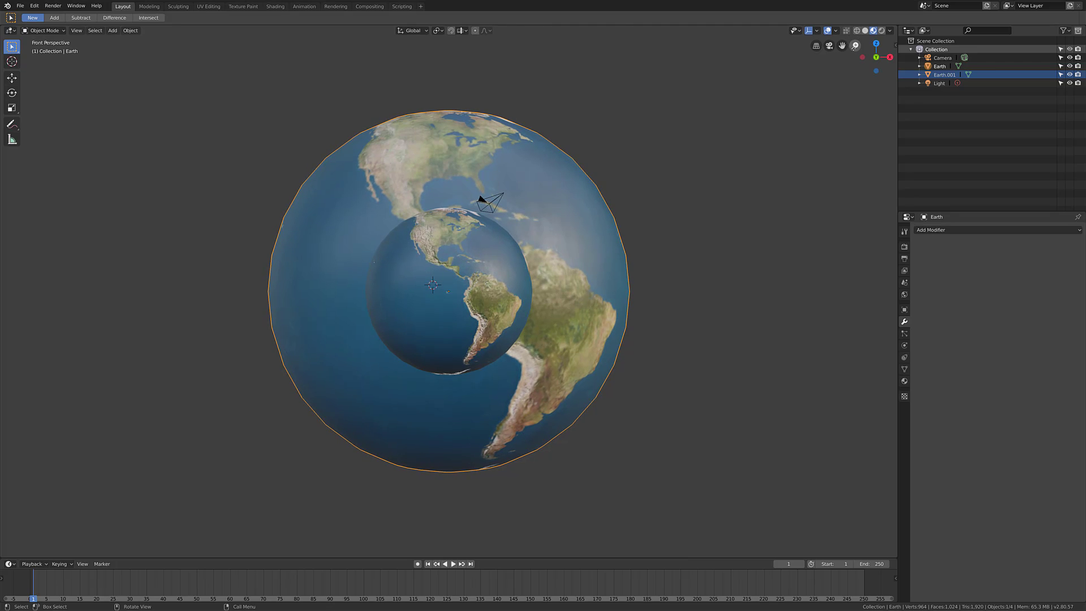
- Compare the apparent sizes of the small and large globes at alternating near and far distances in front perspective
{"action": "mouse_move", "coordinate": [856, 45]}
{"action": "left_mouse_down"}
{"action": "mouse_move", "coordinate": [856, 34]}
{"action": "mouse_move", "coordinate": [855, 49]}
{"action": "left_mouse_up"}
{"action": "scroll", "coordinate": [449, 292], "scroll_direction": "down", "scroll_amount": 5}
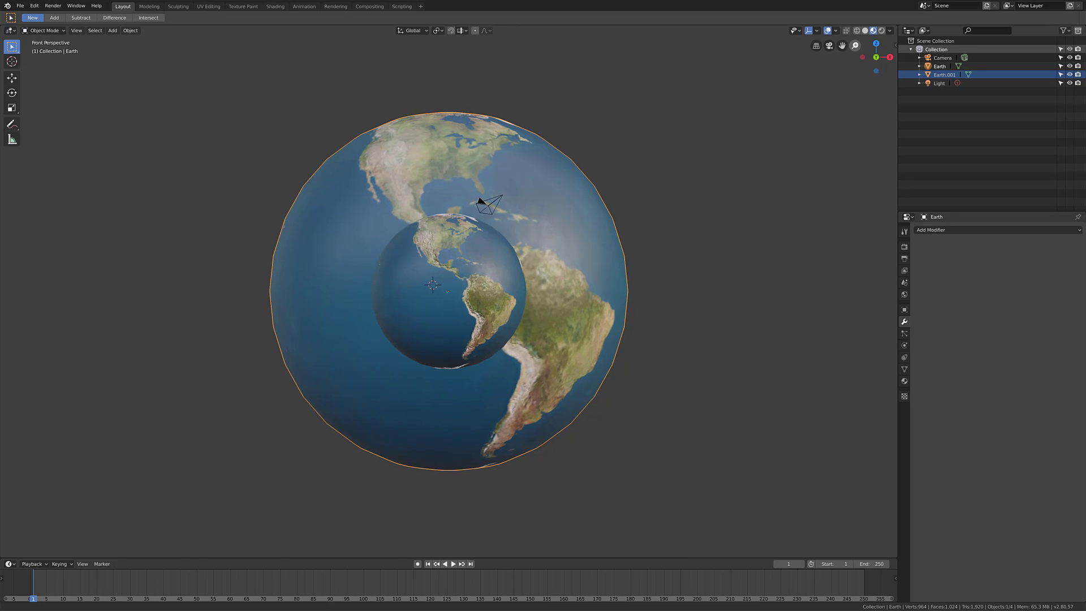
{"action": "scroll", "coordinate": [449, 291], "scroll_direction": "up", "scroll_amount": 4}
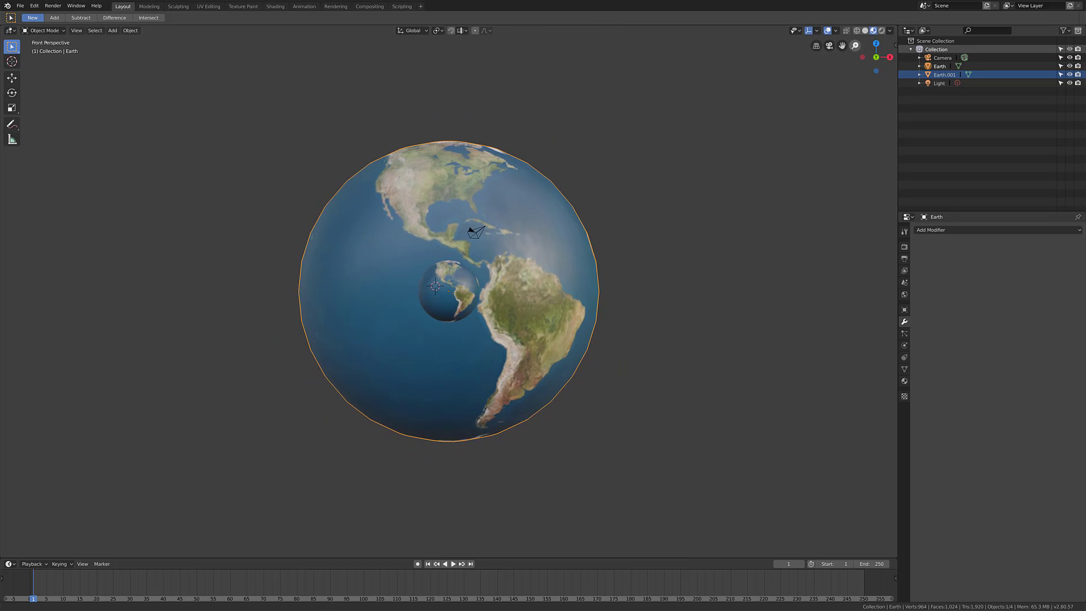
{"action": "scroll", "coordinate": [449, 292], "scroll_direction": "up", "scroll_amount": 4}
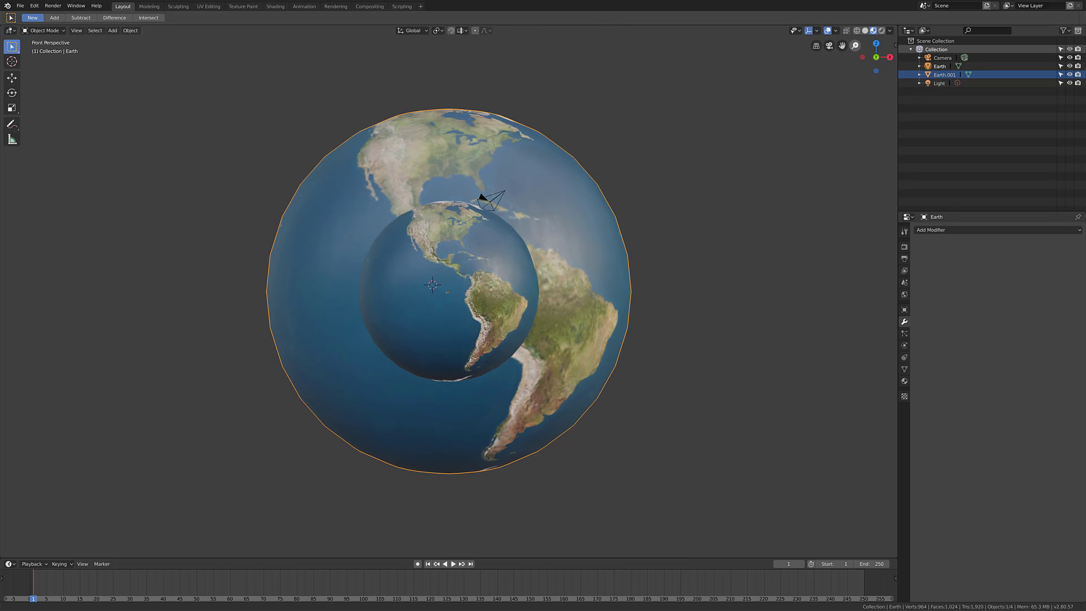
{"action": "scroll", "coordinate": [449, 292], "scroll_direction": "down", "scroll_amount": 3}
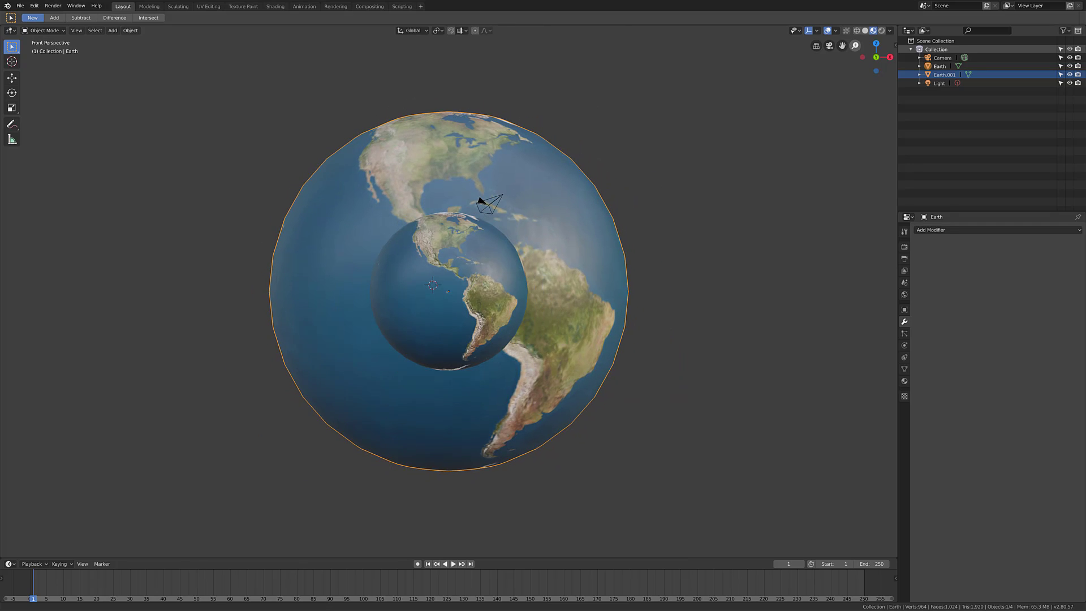
{"action": "scroll", "coordinate": [449, 292], "scroll_direction": "up", "scroll_amount": 2}
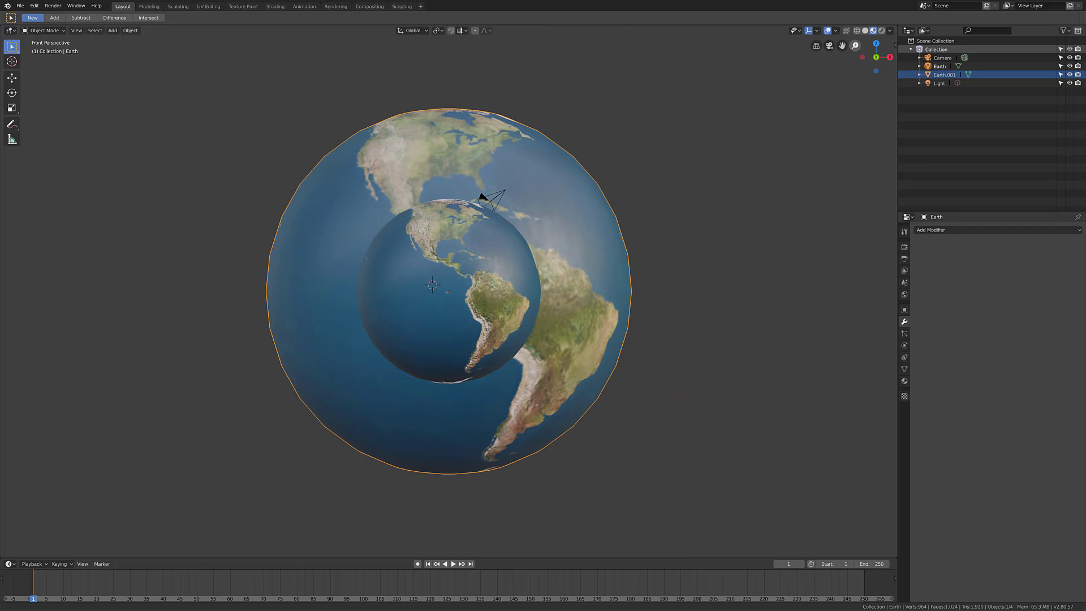
{"action": "scroll", "coordinate": [449, 291], "scroll_direction": "down", "scroll_amount": 4}
{"action": "scroll", "coordinate": [449, 292], "scroll_direction": "up", "scroll_amount": 5}
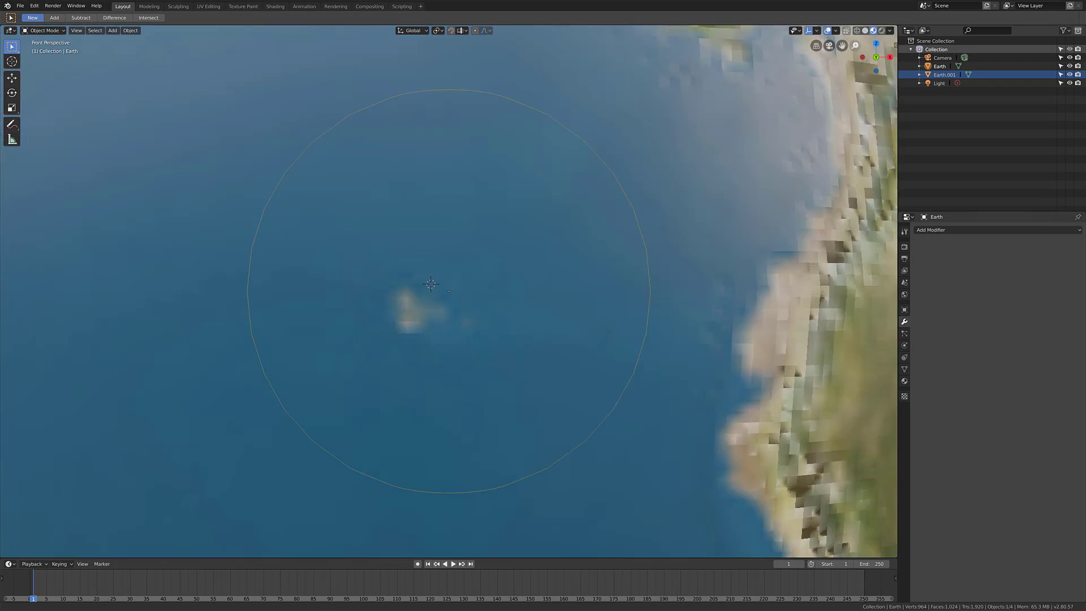
{"action": "scroll", "coordinate": [448, 292], "scroll_direction": "down", "scroll_amount": 3}
{"action": "left_click_drag", "start_coordinate": [855, 45], "coordinate": [855, 52]}
{"action": "scroll", "coordinate": [445, 292], "scroll_direction": "up", "scroll_amount": 3}
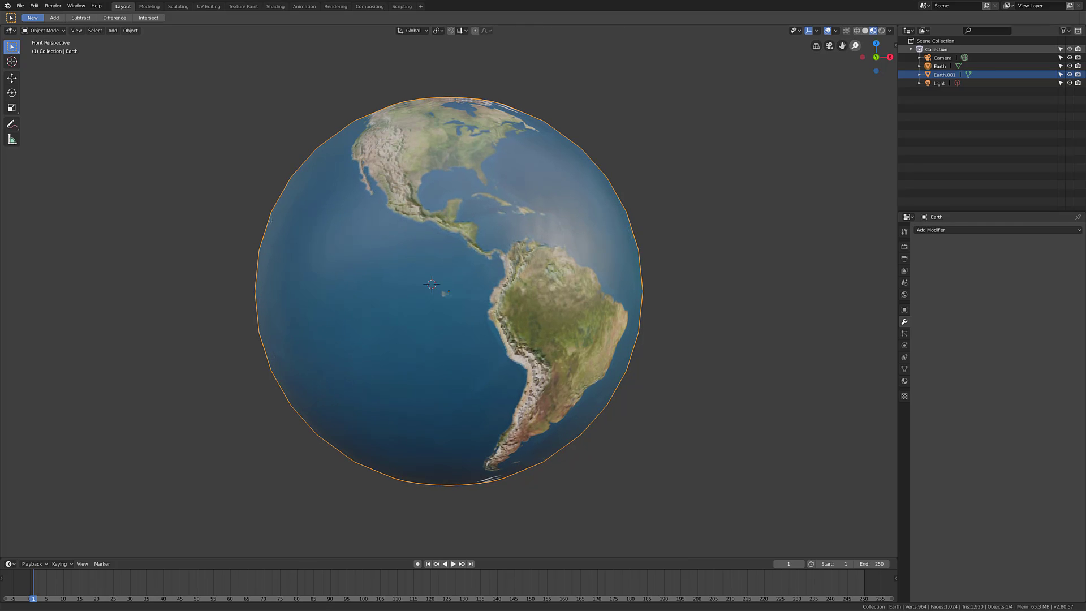
{"action": "scroll", "coordinate": [447, 292], "scroll_direction": "down", "scroll_amount": 4}
{"action": "left_click_drag", "start_coordinate": [855, 45], "coordinate": [855, 57]}
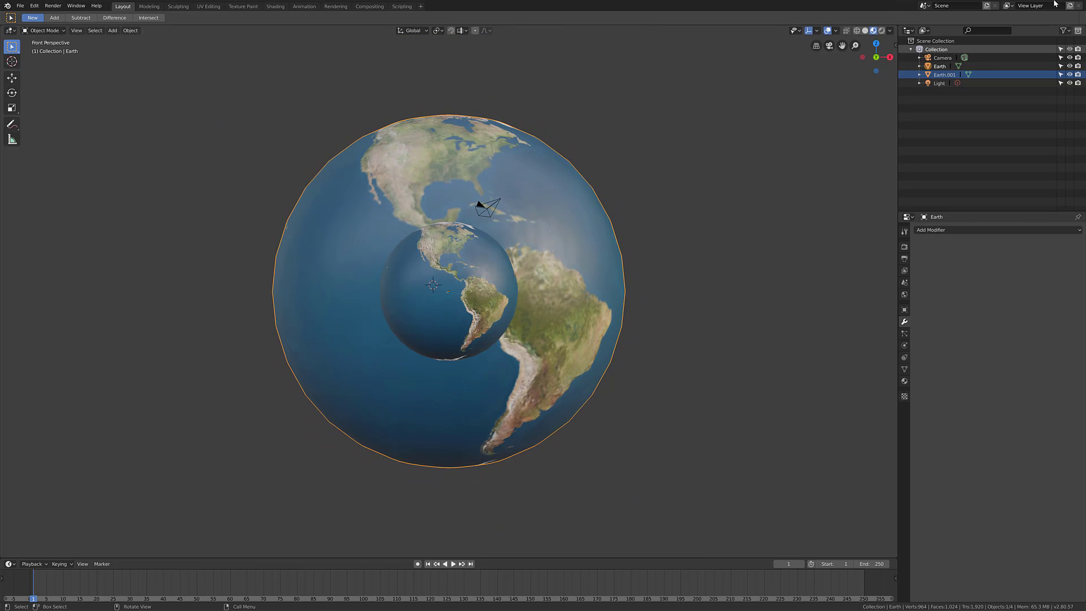
- Inspect the globes from far out in the front orthographic view, and return the view to perspective
{"action": "left_click", "coordinate": [817, 46]}
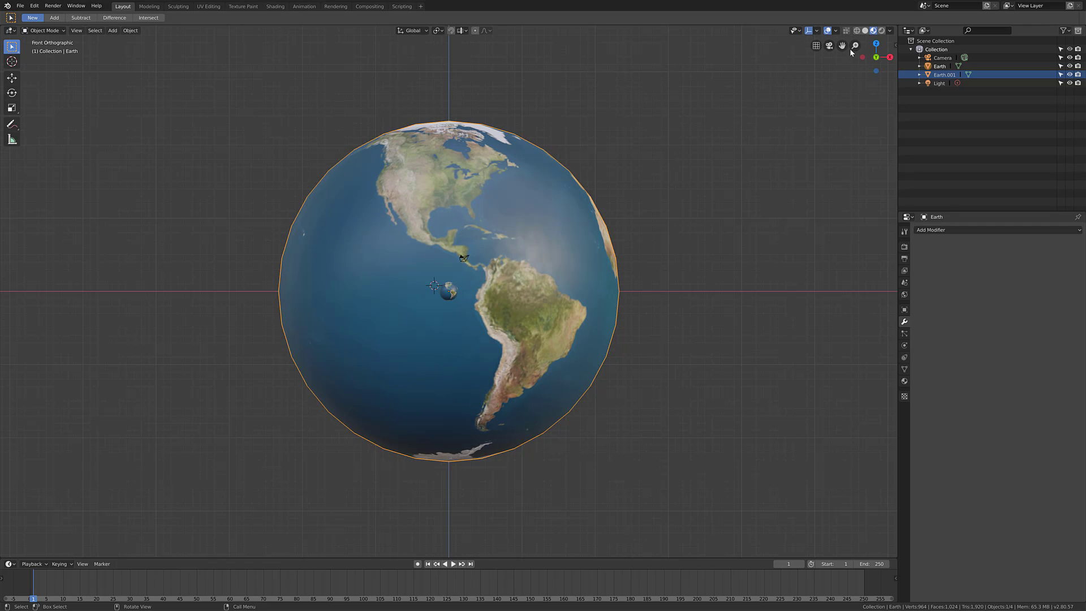
{"action": "left_click_drag", "start_coordinate": [854, 45], "coordinate": [886, 2]}
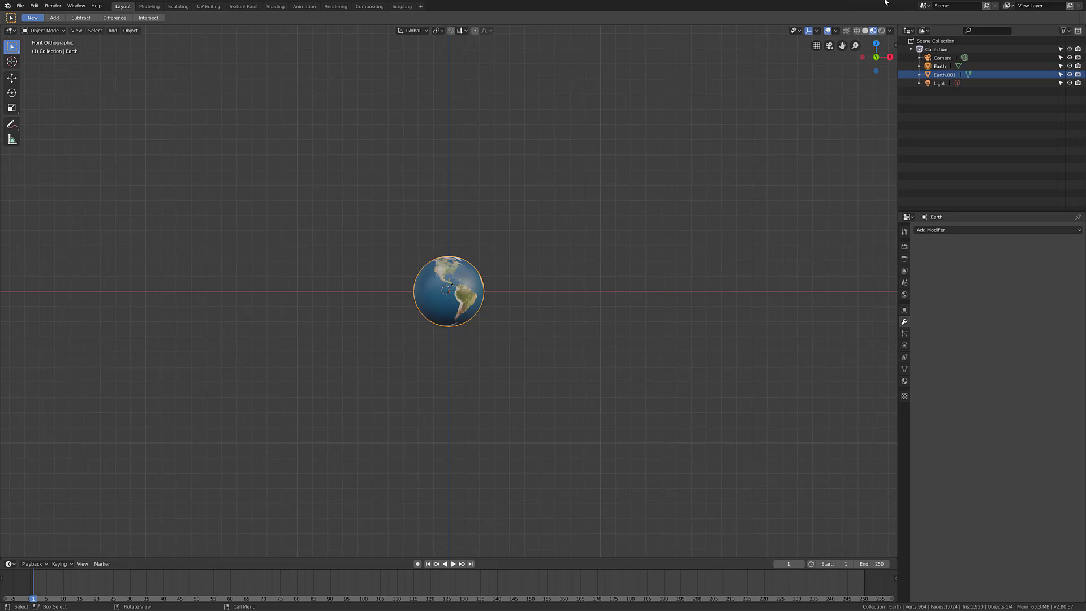
{"action": "left_click", "coordinate": [818, 47]}
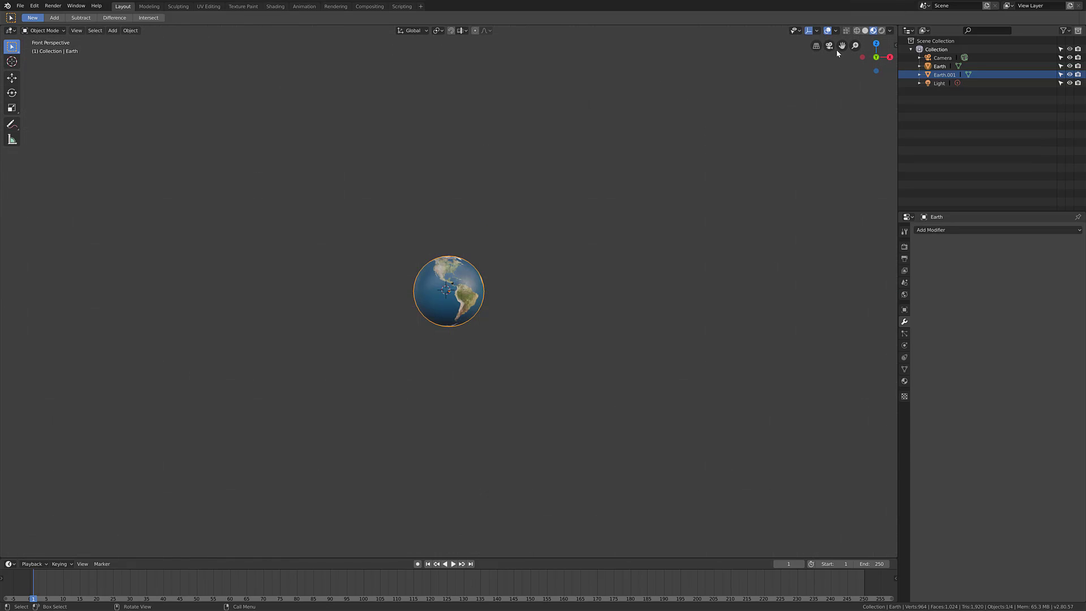
- Examine the globes at several distances in front perspective, selecting the small globe followed by the large one
{"action": "left_click_drag", "start_coordinate": [854, 46], "coordinate": [856, 96]}
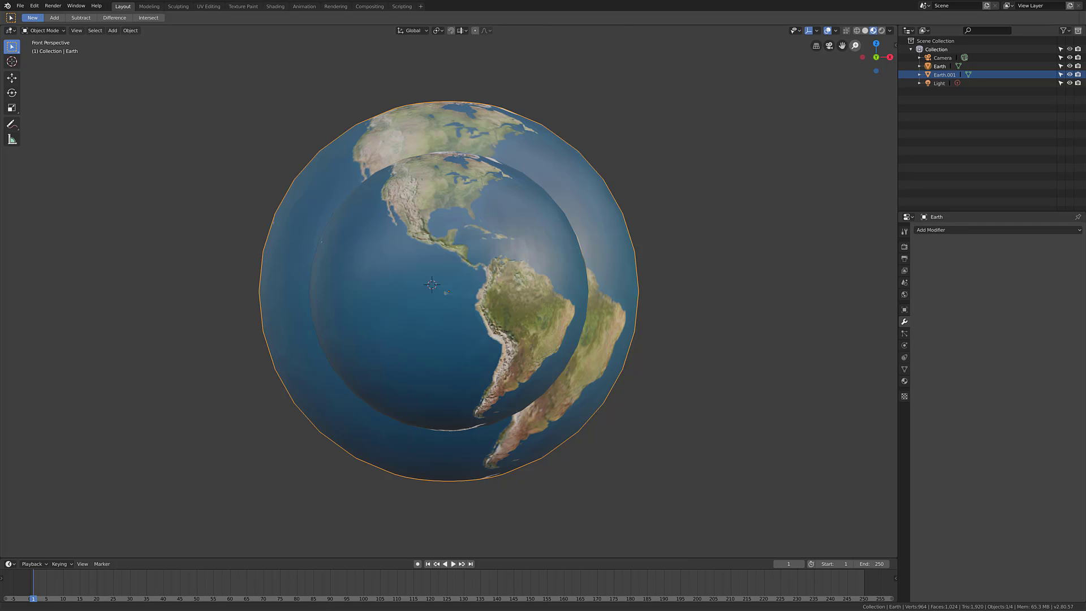
{"action": "left_click_drag", "start_coordinate": [856, 96], "coordinate": [855, 62]}
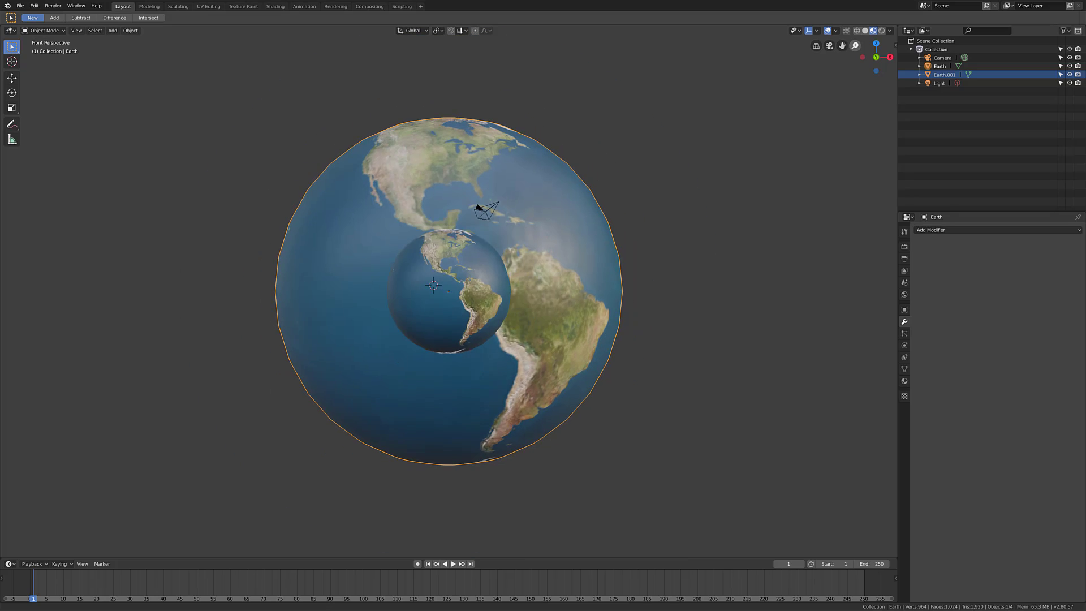
{"action": "mouse_move", "coordinate": [856, 62]}
{"action": "left_mouse_down"}
{"action": "mouse_move", "coordinate": [856, 108]}
{"action": "mouse_move", "coordinate": [855, 54]}
{"action": "mouse_move", "coordinate": [855, 78]}
{"action": "left_mouse_up"}
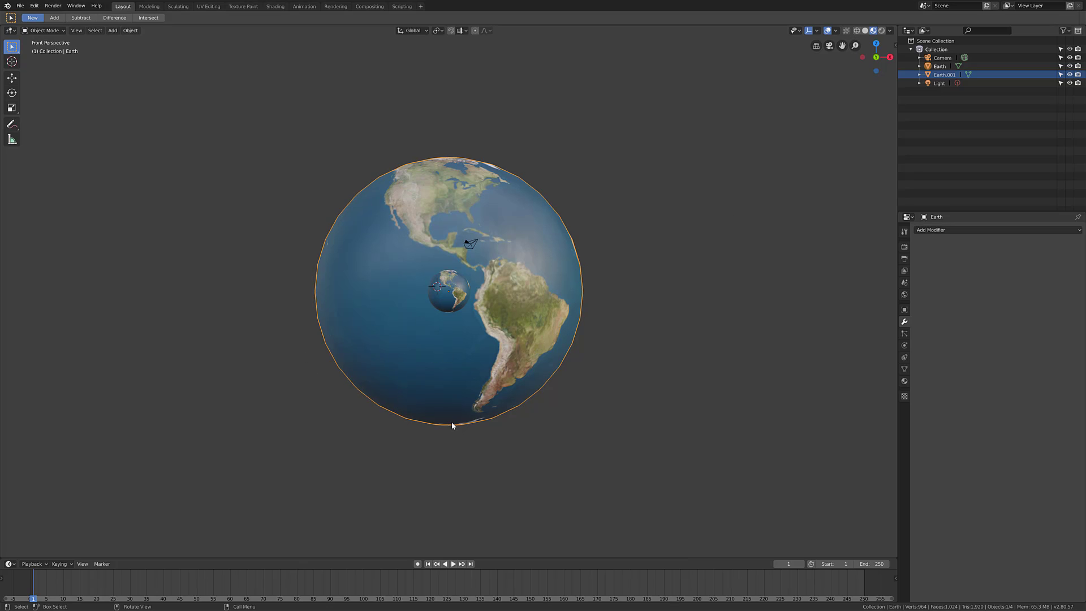
{"action": "left_click", "coordinate": [443, 307]}
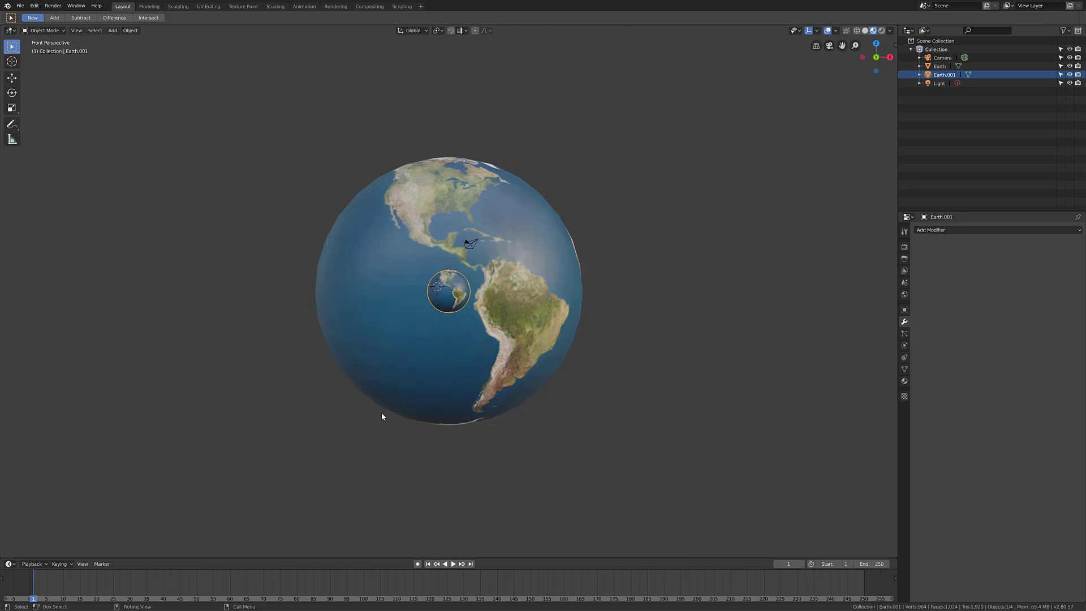
{"action": "left_click", "coordinate": [366, 275]}
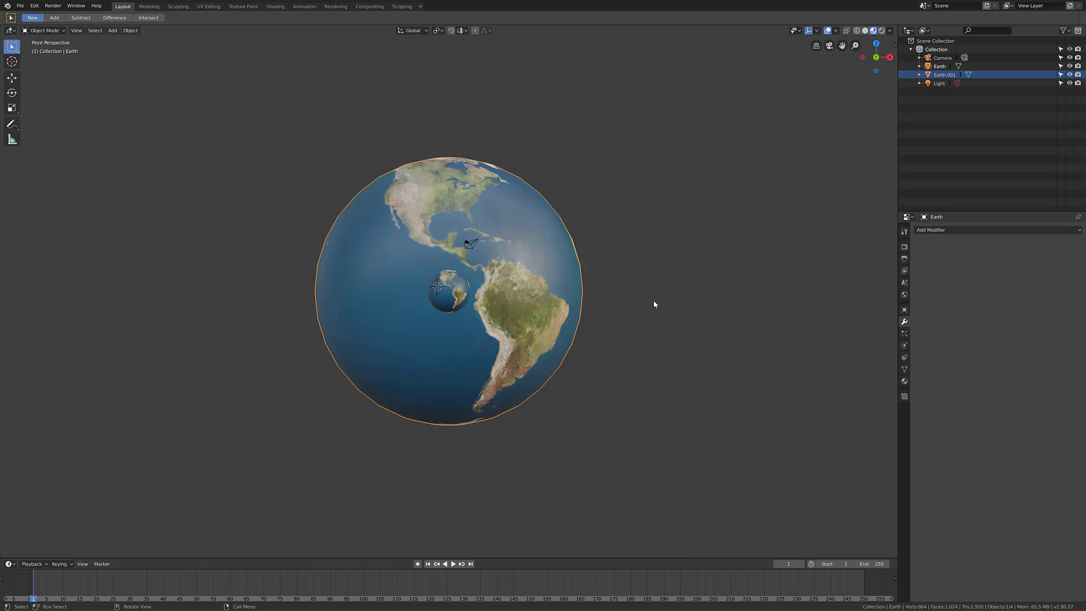
- Move the camera along the global Y axis past the small globe, to a Y location of about -98.6 m
{"action": "middle_click_drag", "start_coordinate": [654, 304], "coordinate": [630, 366]}
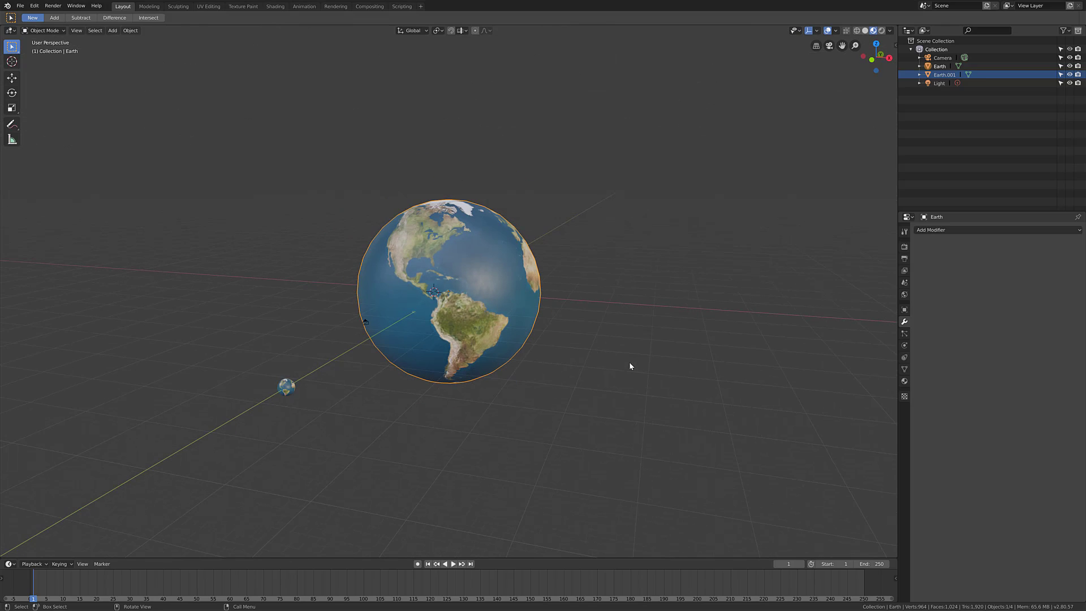
{"action": "left_click", "coordinate": [366, 323]}
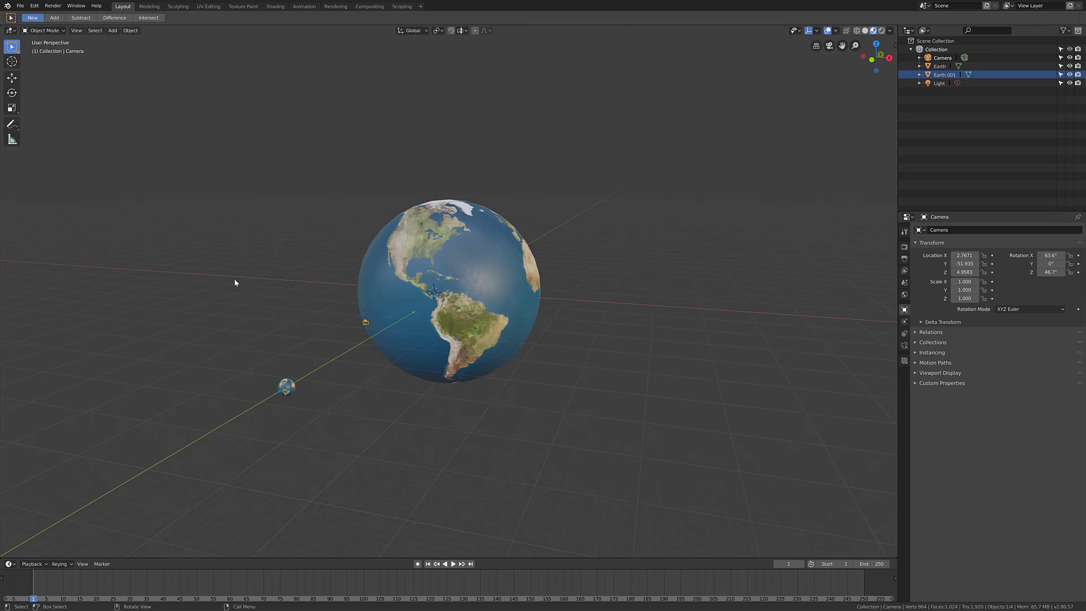
{"action": "key", "text": "g"}
{"action": "key", "text": "y"}
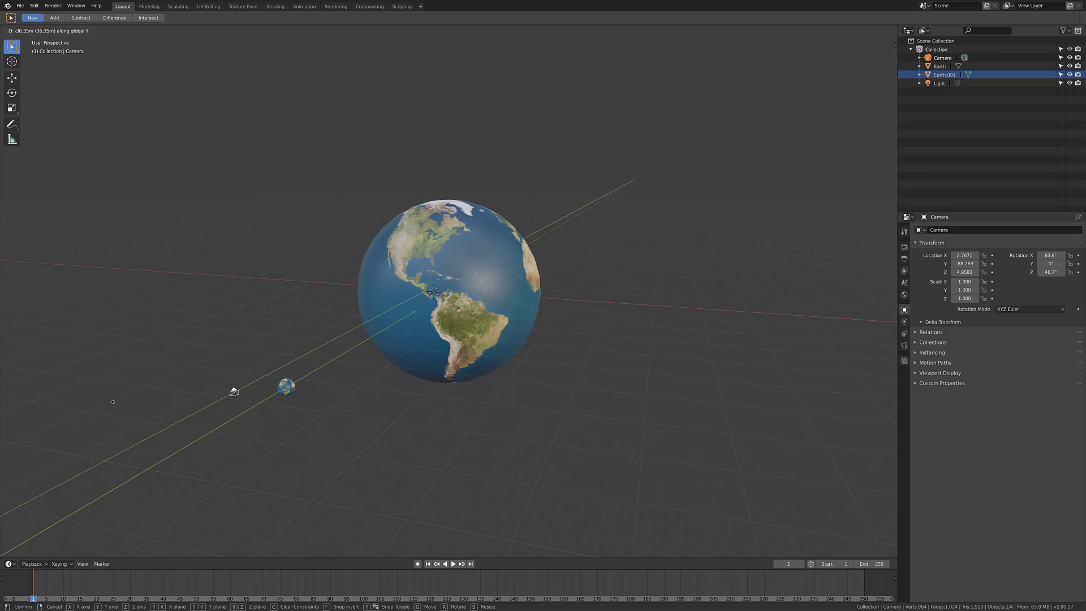
{"action": "left_click", "coordinate": [89, 476]}
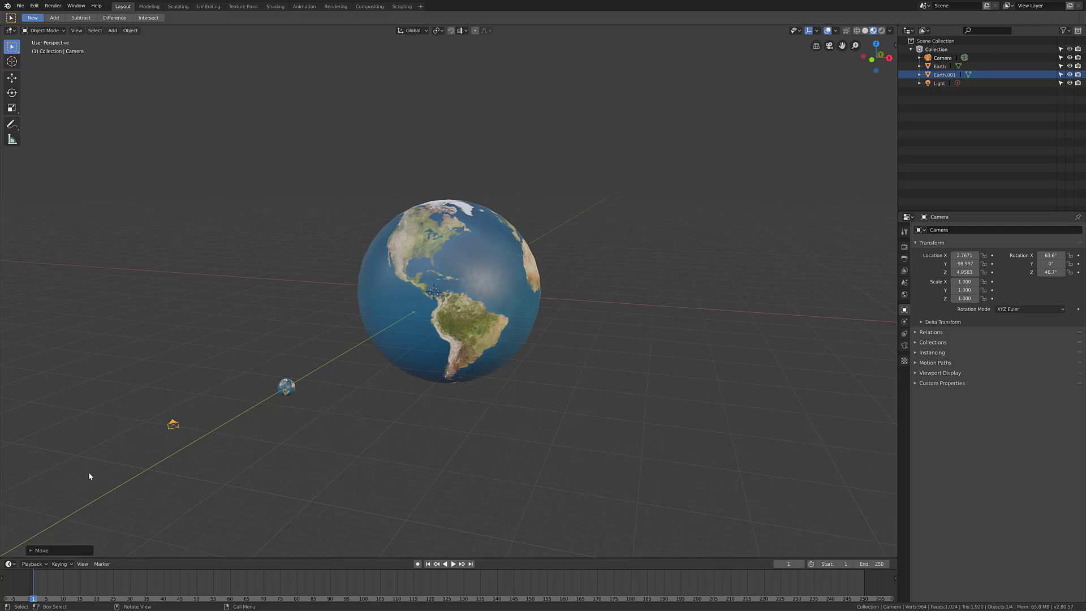
- Lower the camera along the global Z axis to a Z location of about 1.51 m
{"action": "key", "text": "g"}
{"action": "key", "text": "z"}
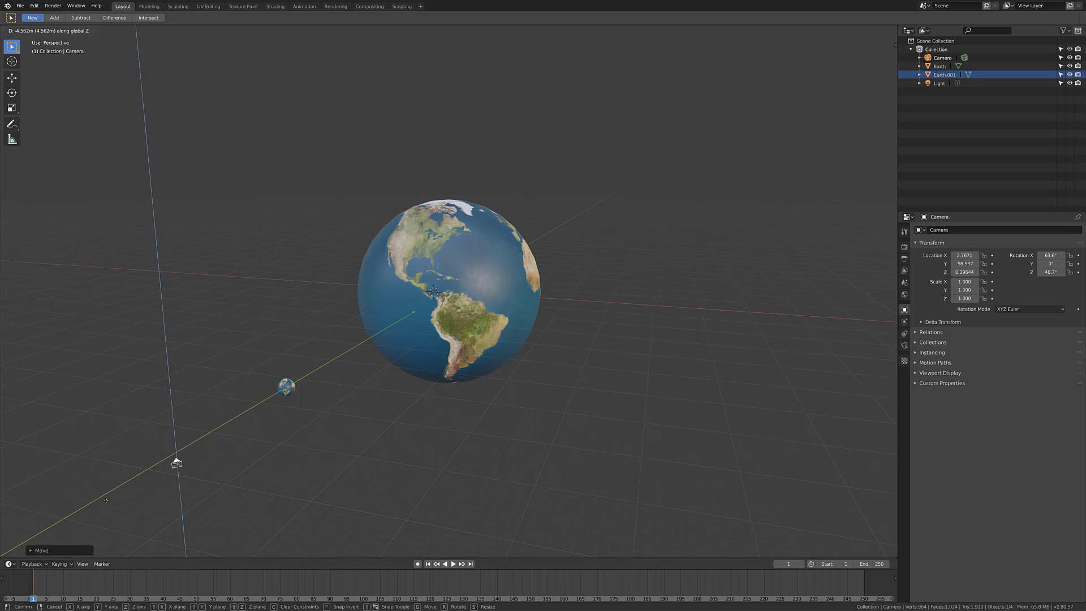
{"action": "left_click", "coordinate": [184, 463]}
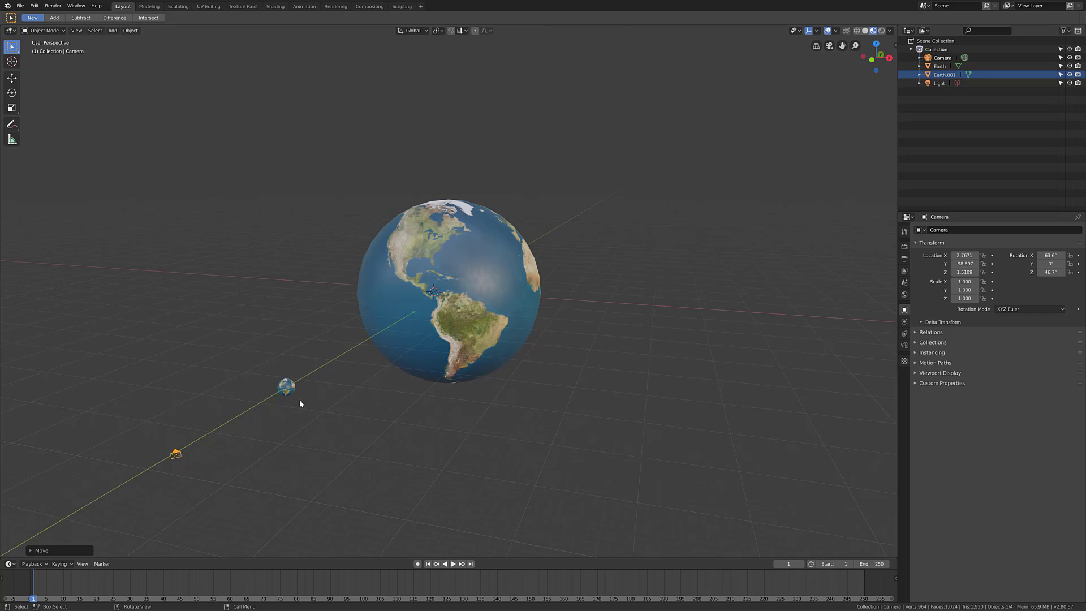
{"action": "middle_click_drag", "start_coordinate": [358, 398], "coordinate": [320, 399]}
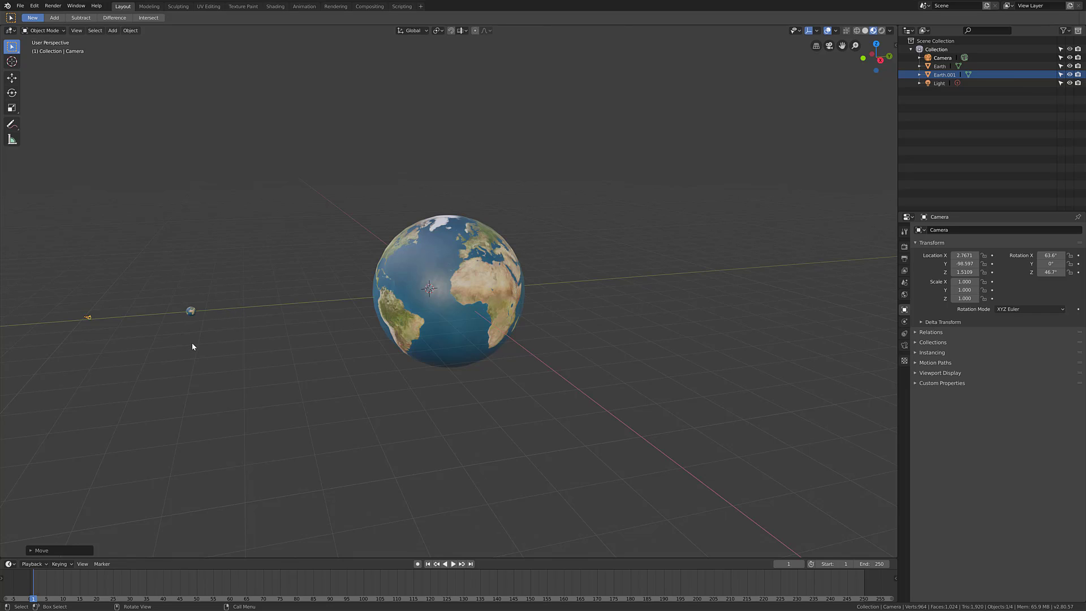
- Select the small globe in front of the large one
{"action": "middle_click_drag", "start_coordinate": [192, 342], "coordinate": [386, 391]}
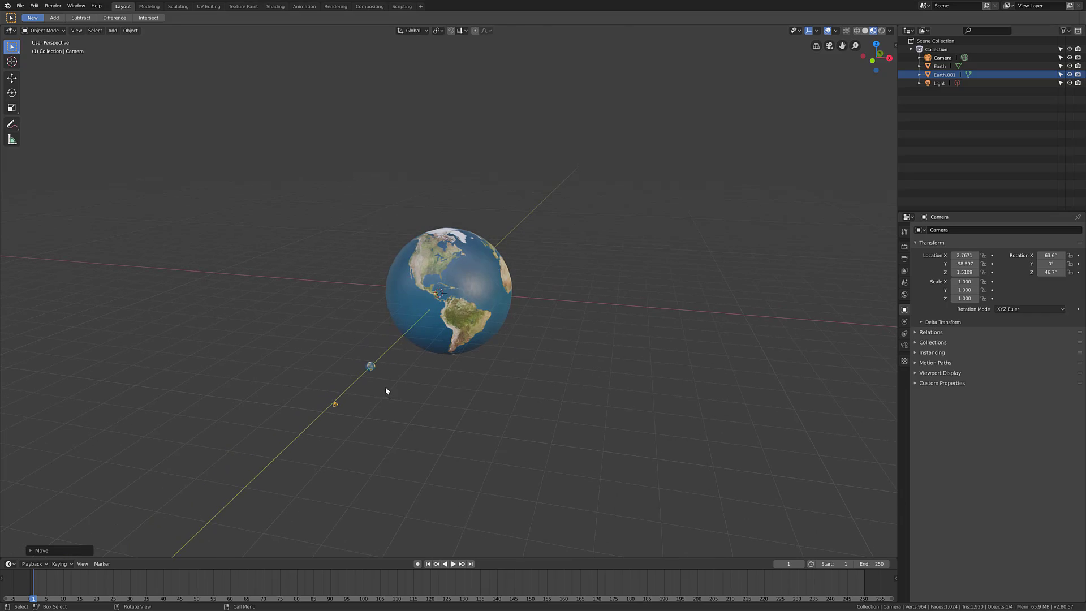
{"action": "left_click", "coordinate": [371, 367]}
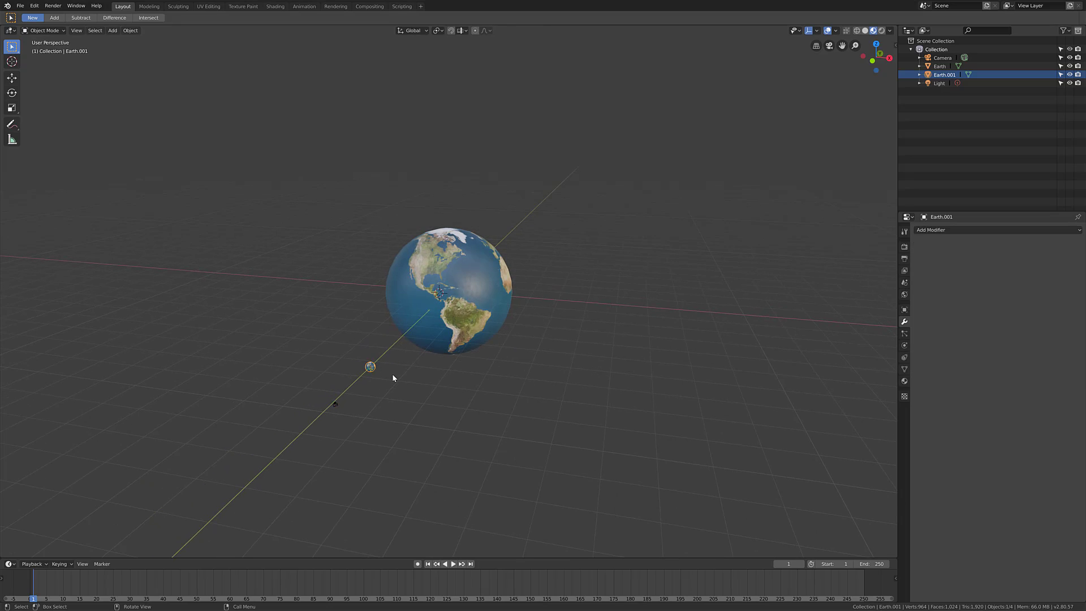
{"action": "type", "text": "s3"}
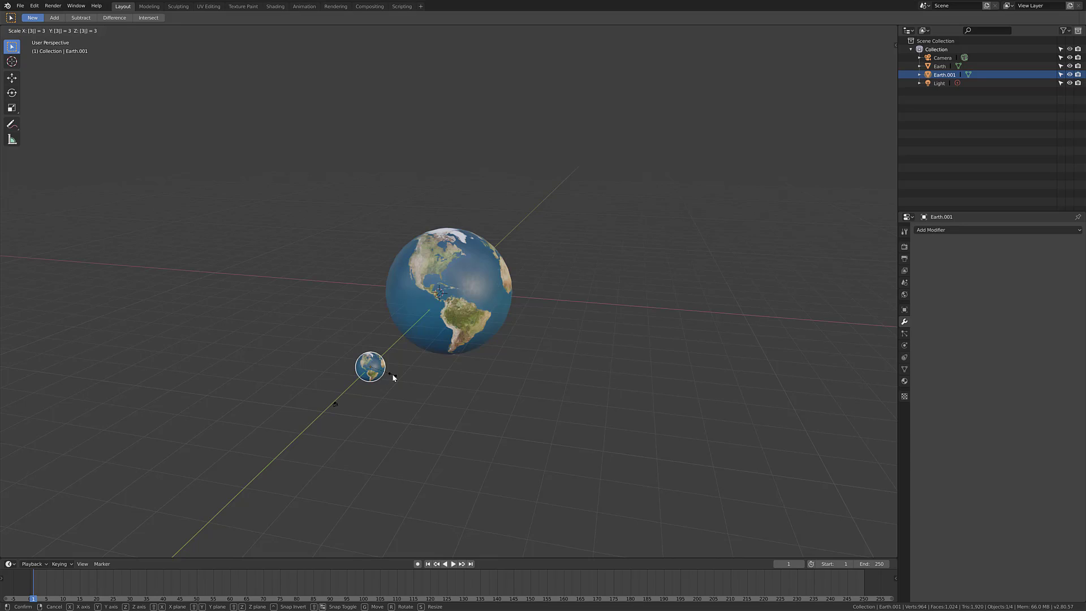
{"action": "key", "text": "Escape"}
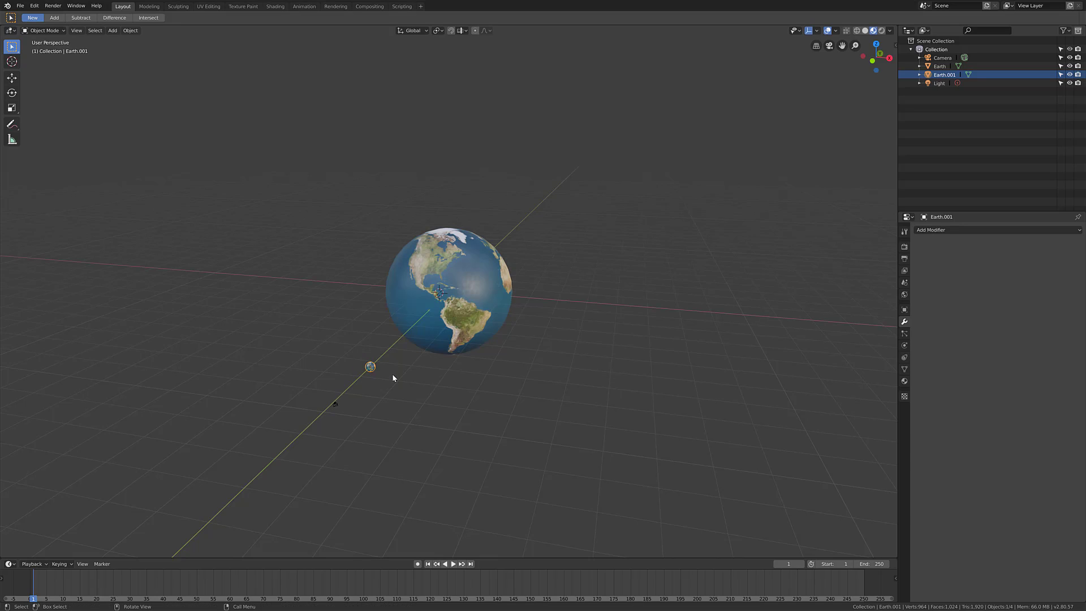
{"action": "type", "text": "s30"}
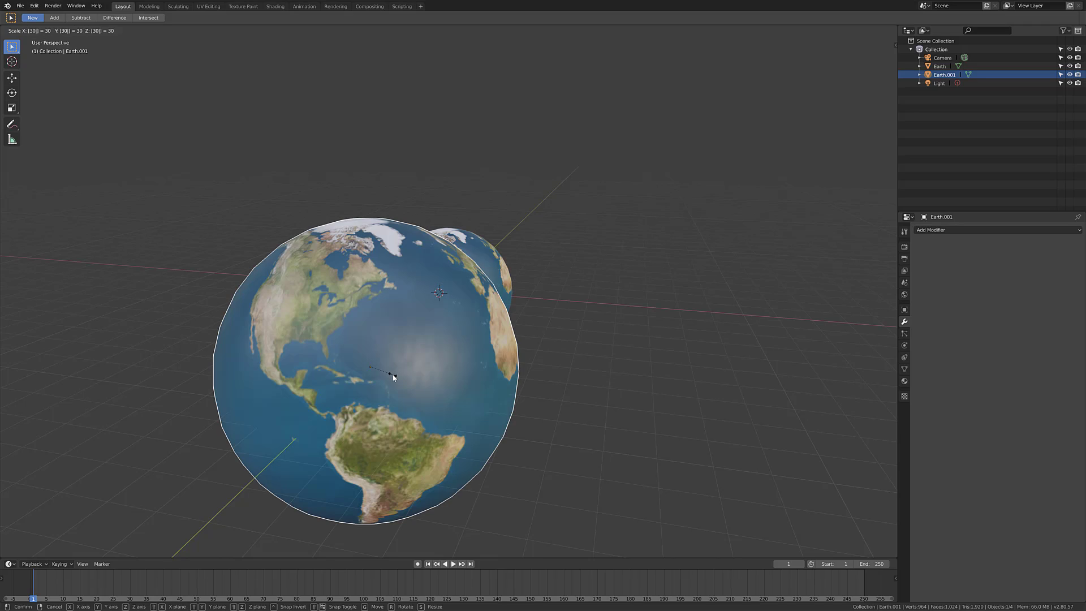
{"action": "key", "text": "Escape"}
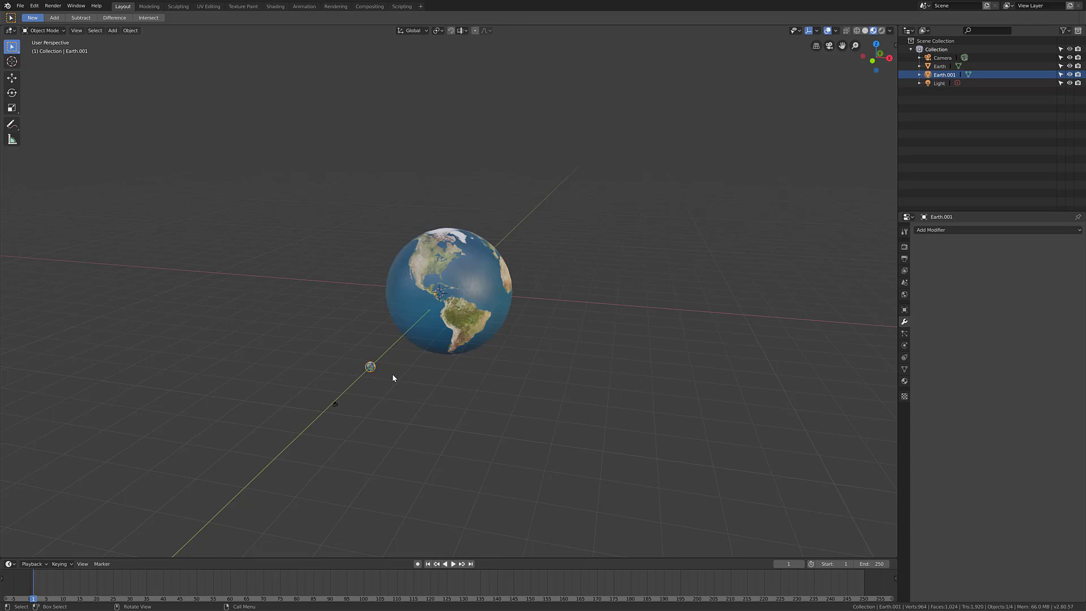
{"action": "type", "text": "s20"}
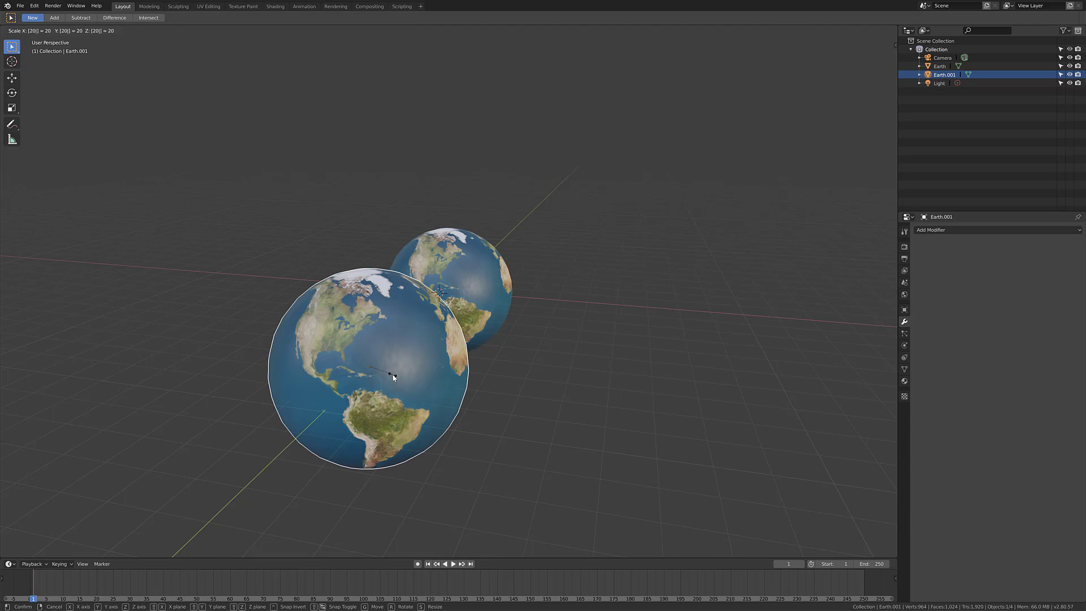
{"action": "key", "text": "Escape"}
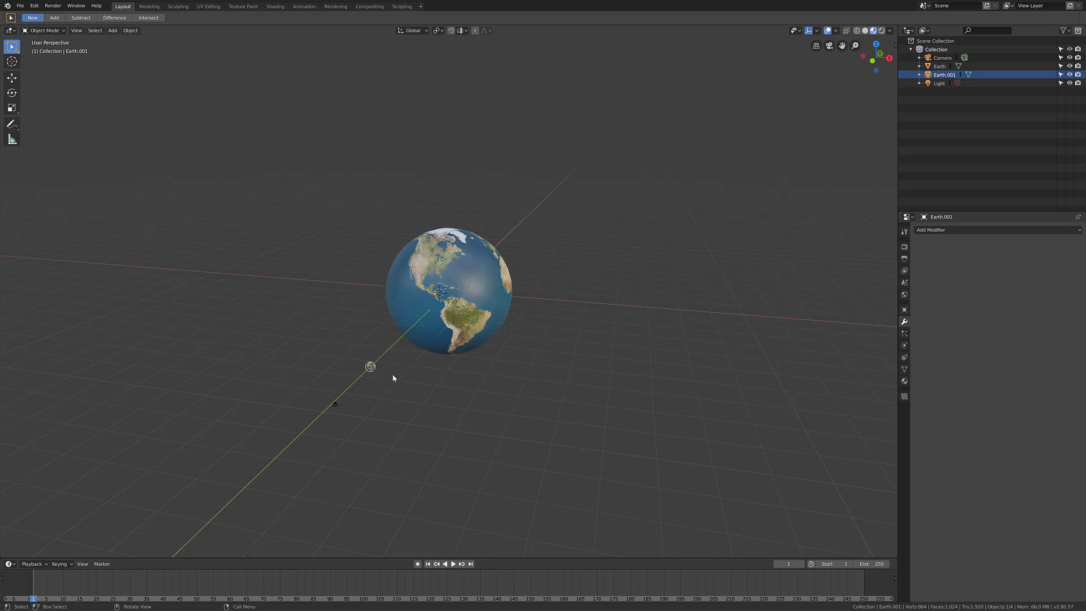
- Scale the small globe up uniformly by a factor of 18
{"action": "key", "text": "s"}
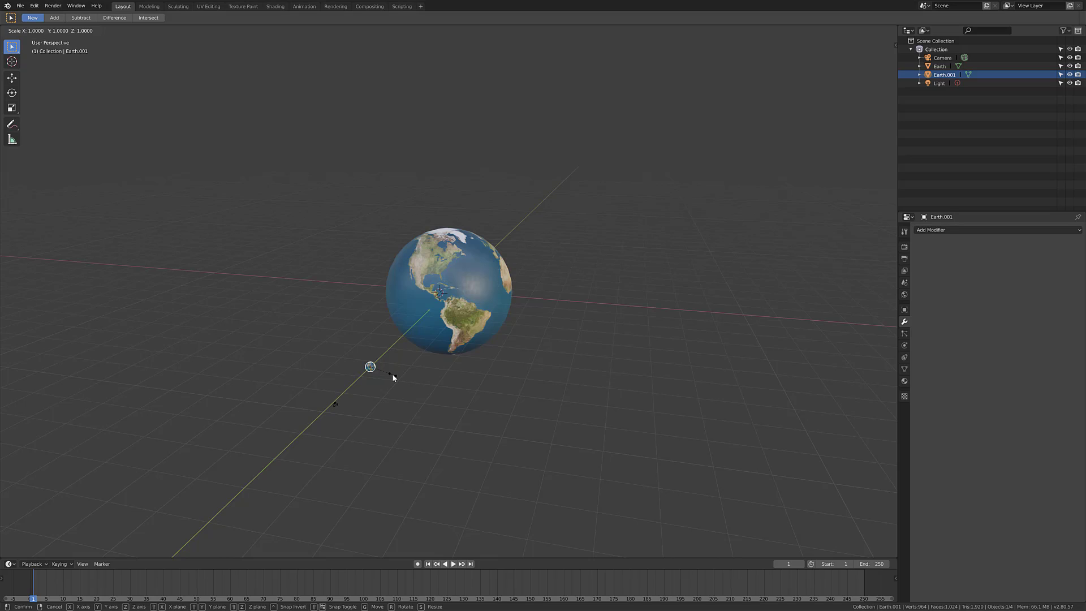
{"action": "type", "text": "15"}
{"action": "key", "text": "BackSpace"}
{"action": "key", "text": "BackSpace"}
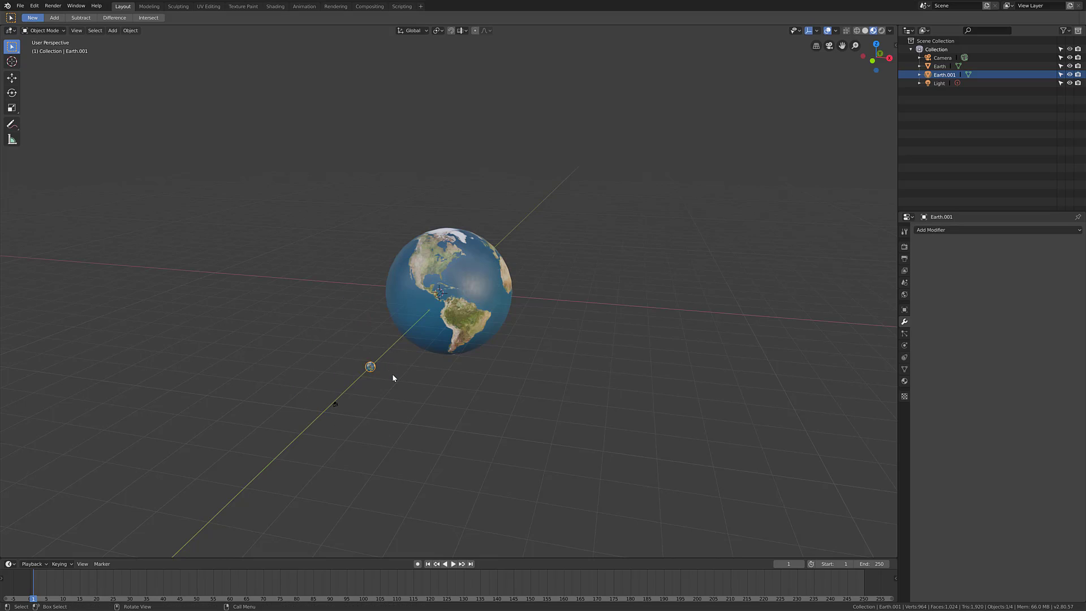
{"action": "type", "text": "18"}
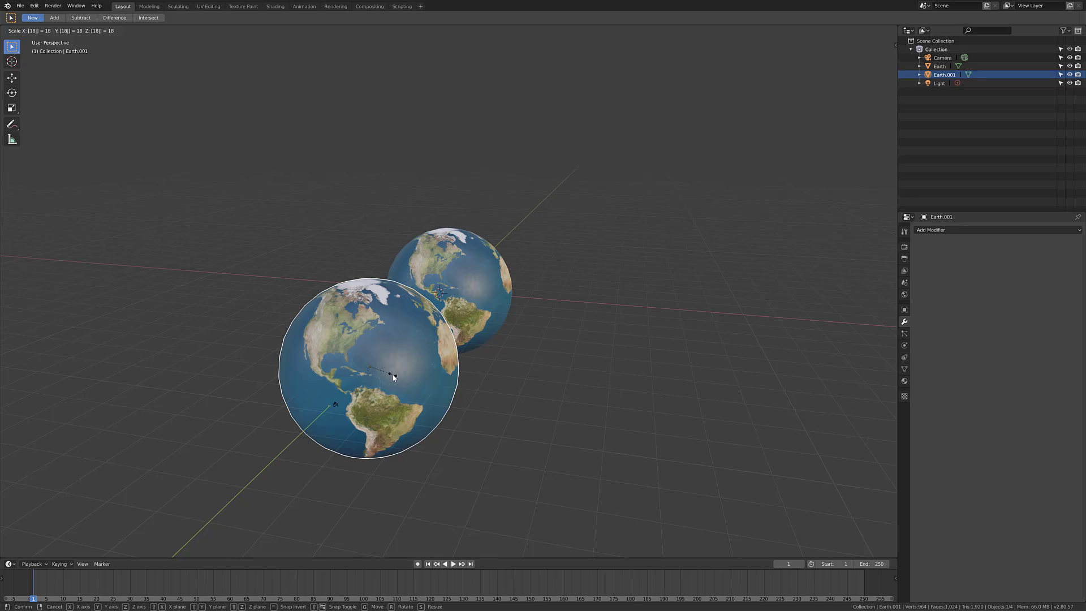
{"action": "key", "text": "Return"}
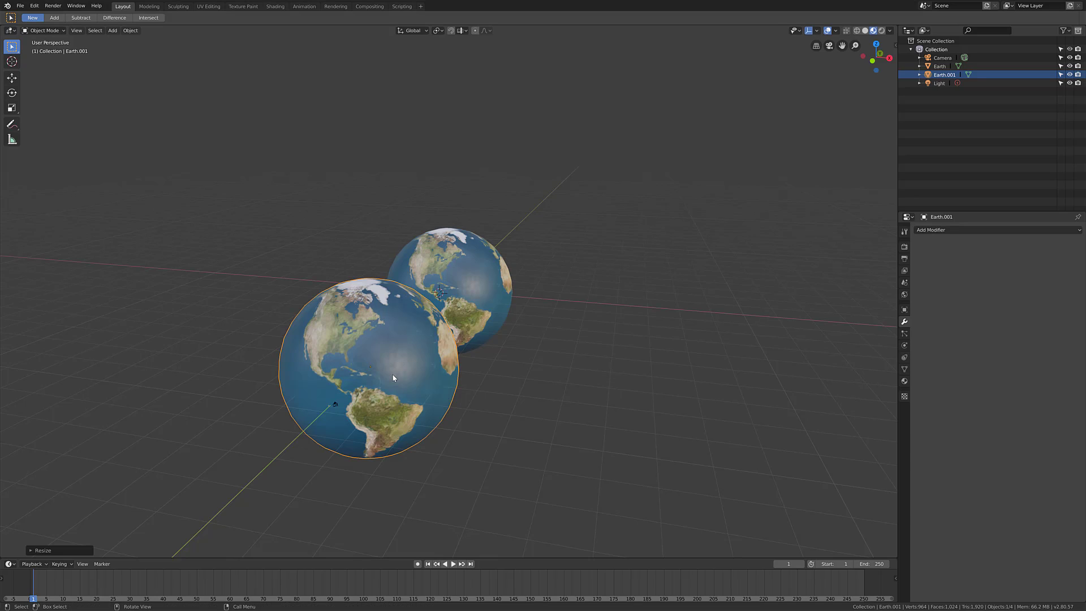
- Switch the viewport to orthographic projection and compare the sizes of the two globes
{"action": "left_click", "coordinate": [816, 45]}
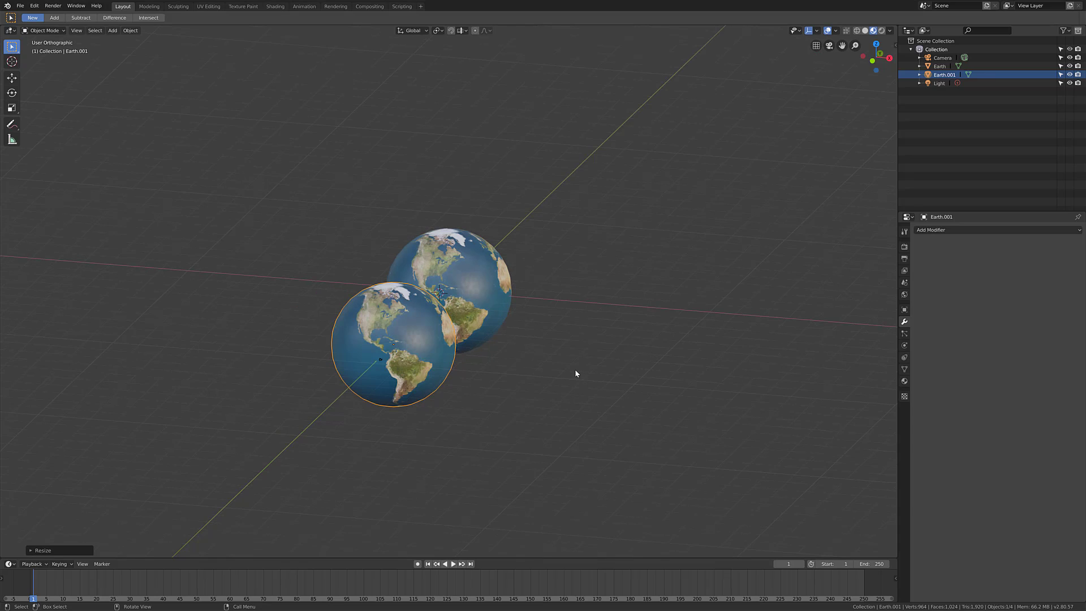
{"action": "middle_click_drag", "start_coordinate": [540, 371], "coordinate": [512, 390]}
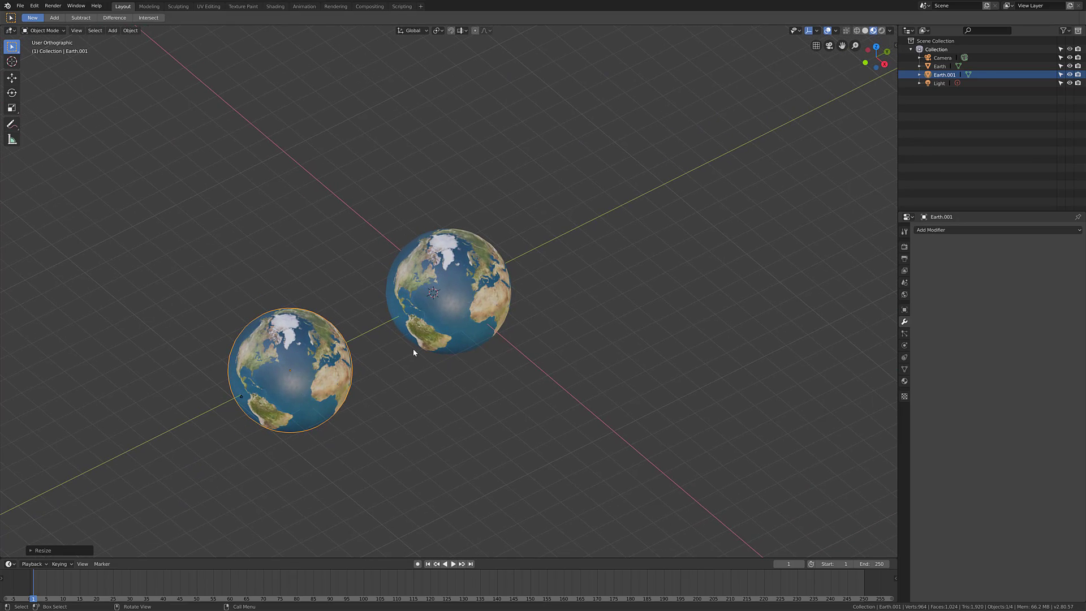